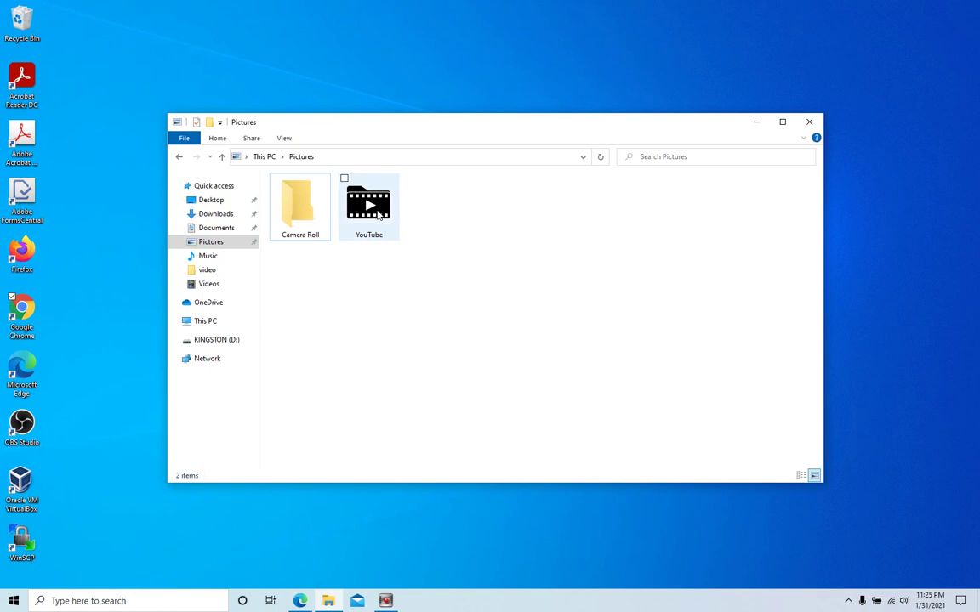
Open the YouTube folder holding Screenshot_3 twice, returning to Pictures each time to view its film-strip icon
{"action": "double_click", "coordinate": [374, 205]}
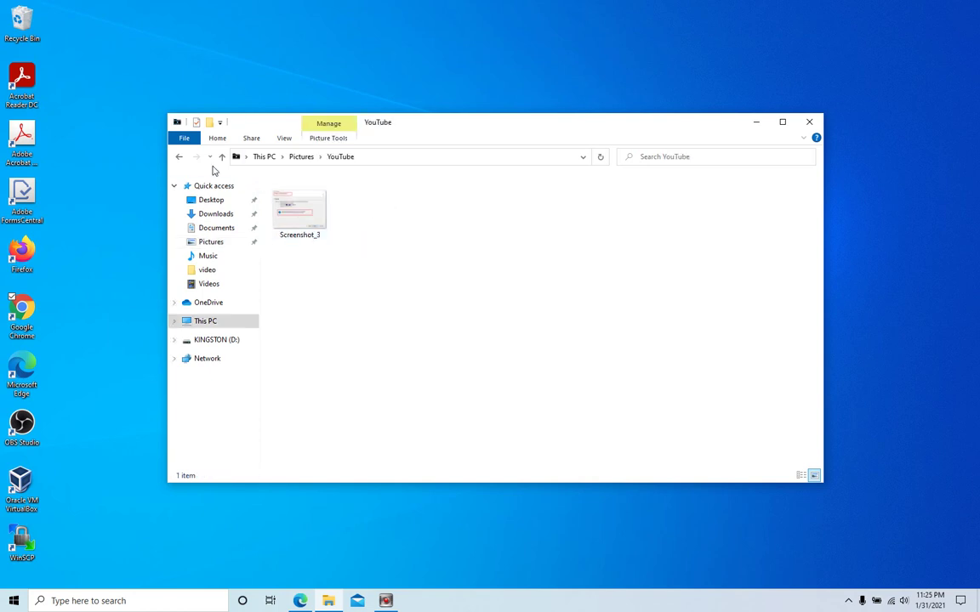
{"action": "left_click", "coordinate": [180, 159]}
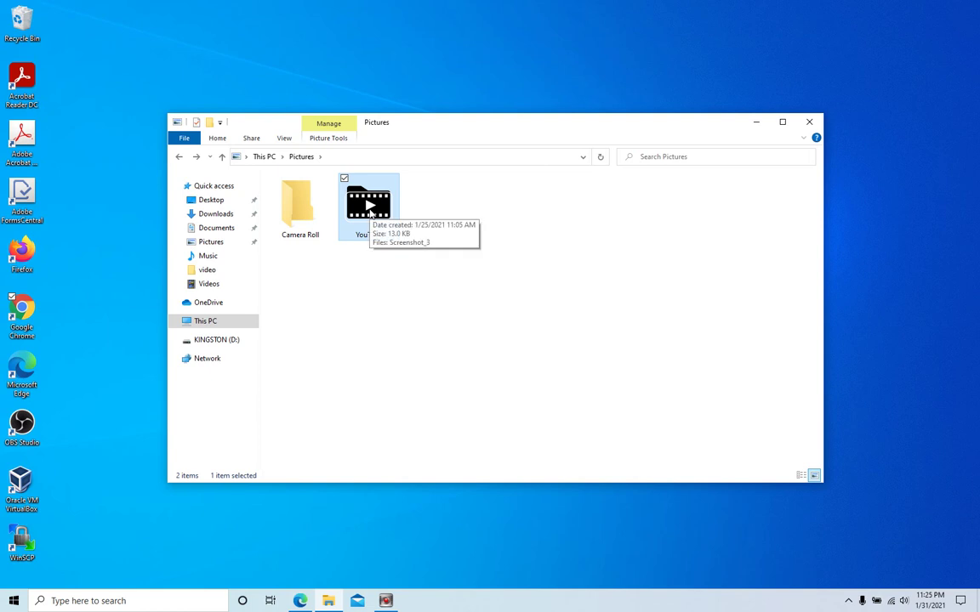
{"action": "double_click", "coordinate": [370, 211]}
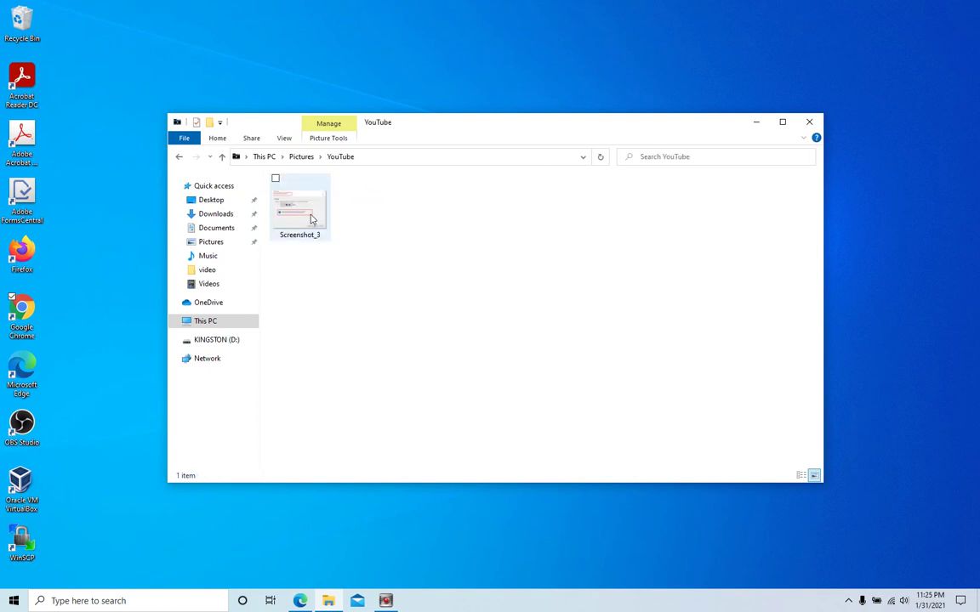
{"action": "left_click", "coordinate": [180, 160]}
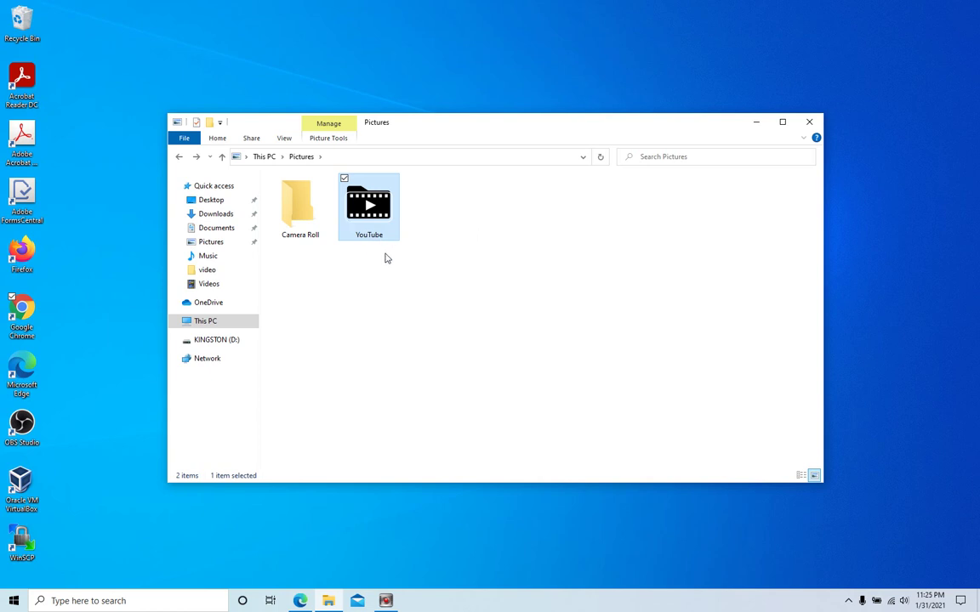
Launch PowerPoint from Start, create a Blank Presentation, and delete the title and subtitle placeholders
{"action": "key", "text": "super"}
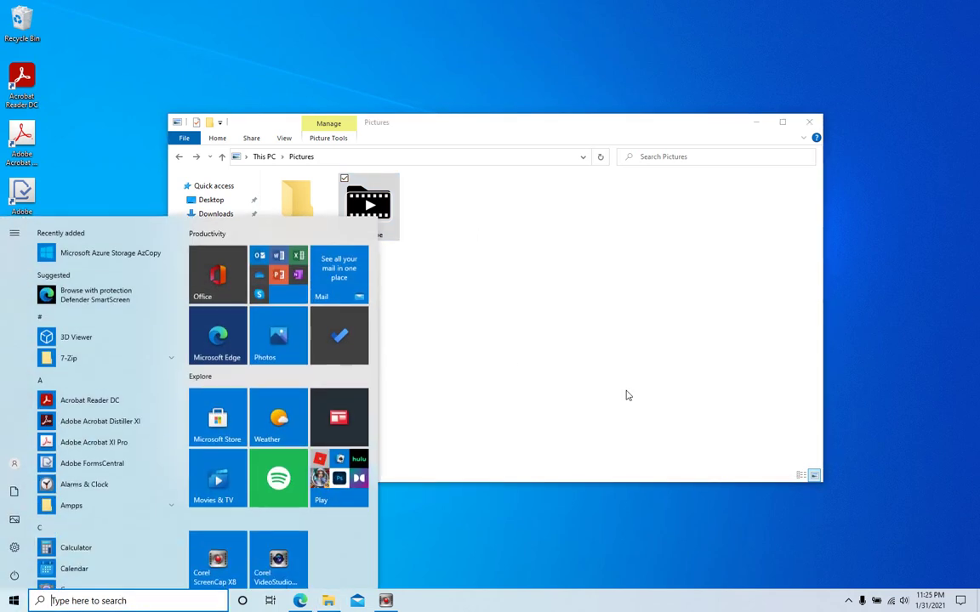
{"action": "left_click", "coordinate": [272, 306]}
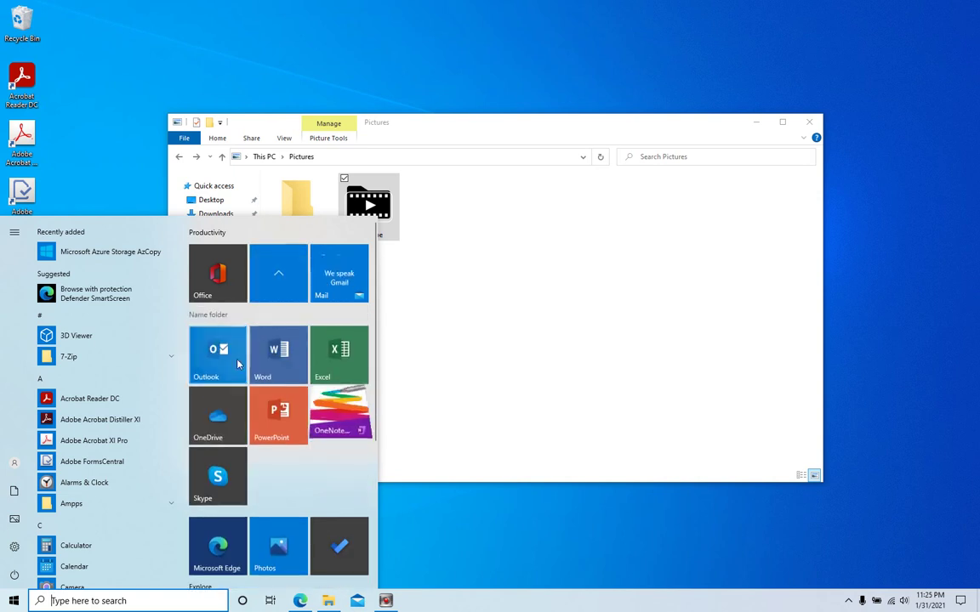
{"action": "left_click", "coordinate": [270, 415]}
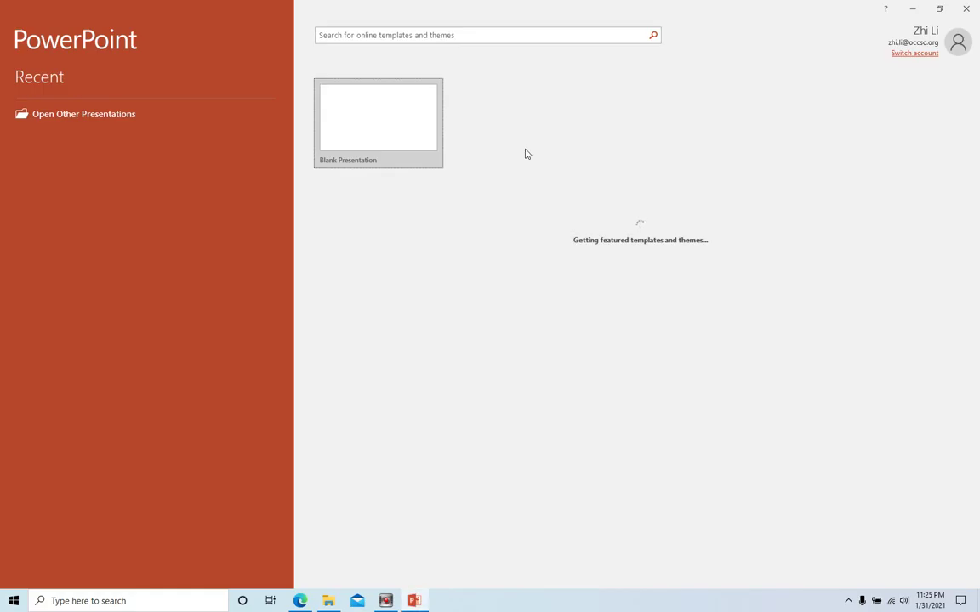
{"action": "left_click", "coordinate": [367, 106]}
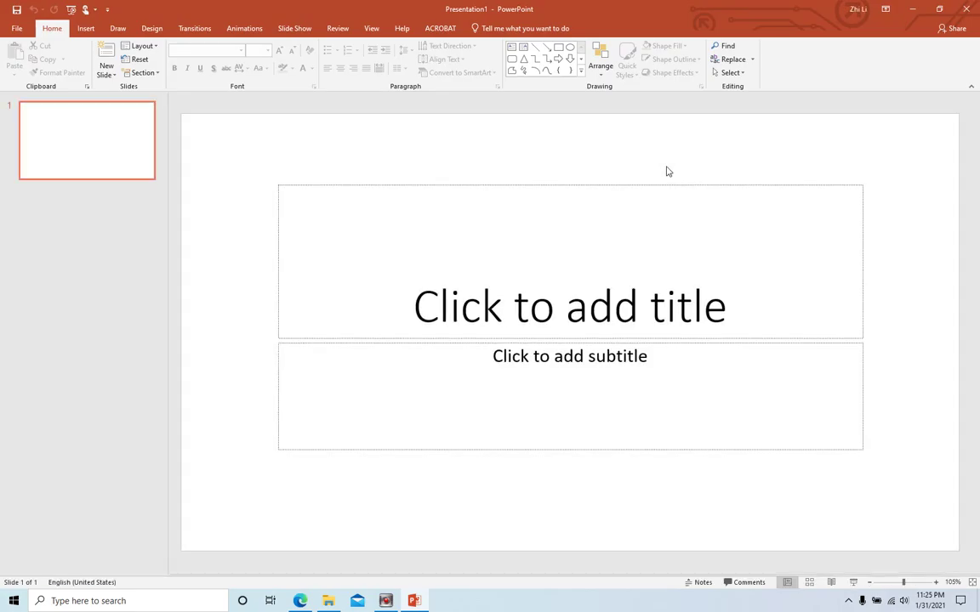
{"action": "left_click_drag", "start_coordinate": [253, 160], "coordinate": [894, 506]}
{"action": "key", "text": "Delete"}
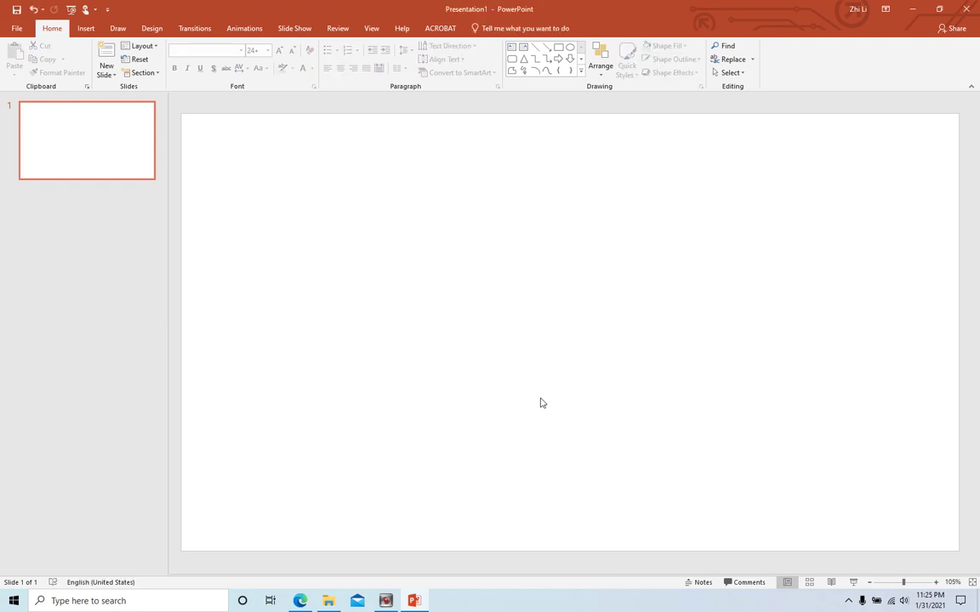
Insert the black folder icon from the Business icon category
{"action": "left_click", "coordinate": [82, 27]}
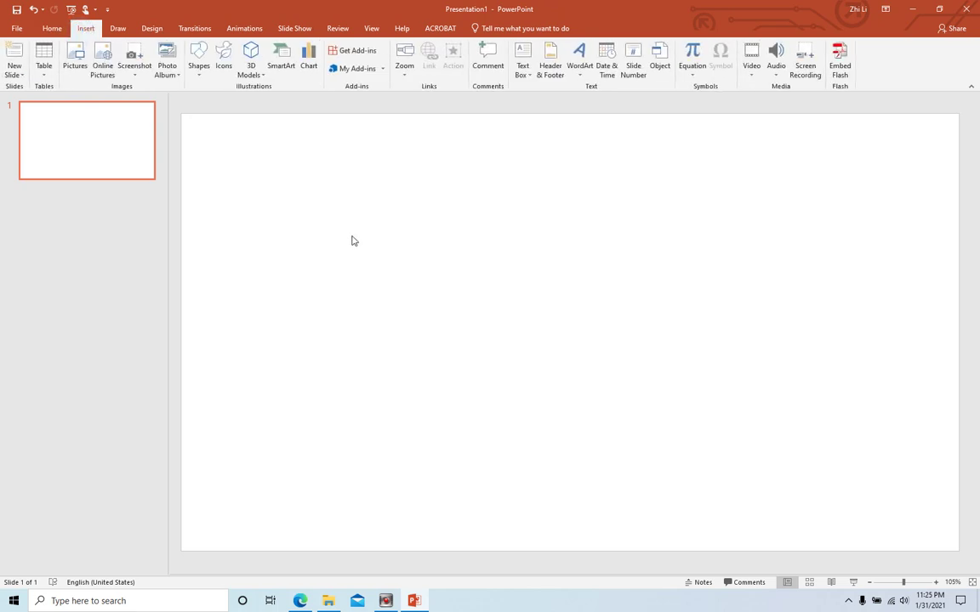
{"action": "left_click", "coordinate": [224, 62]}
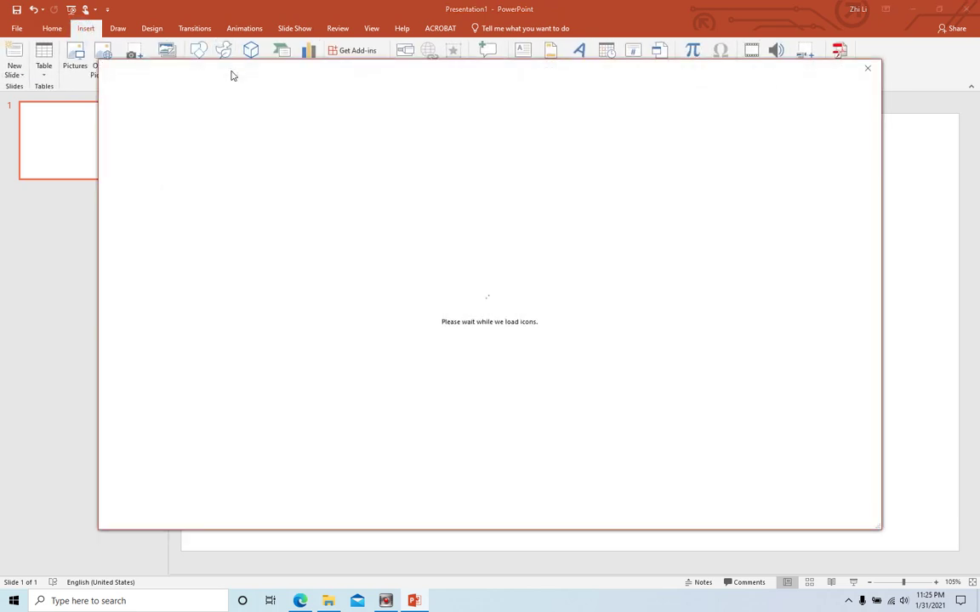
{"action": "scroll", "coordinate": [591, 420], "scroll_direction": "down", "scroll_amount": 10}
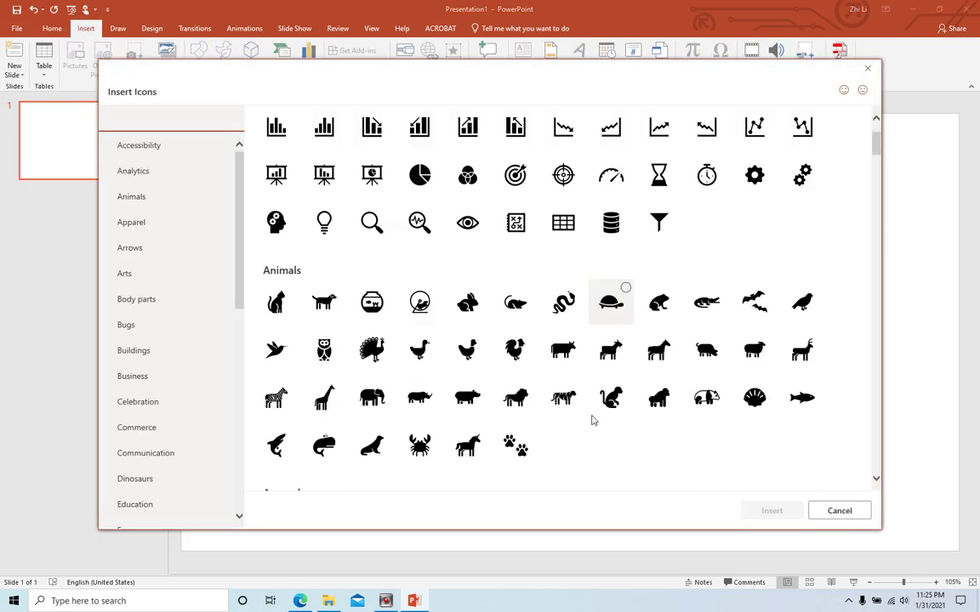
{"action": "scroll", "coordinate": [592, 420], "scroll_direction": "down", "scroll_amount": 6}
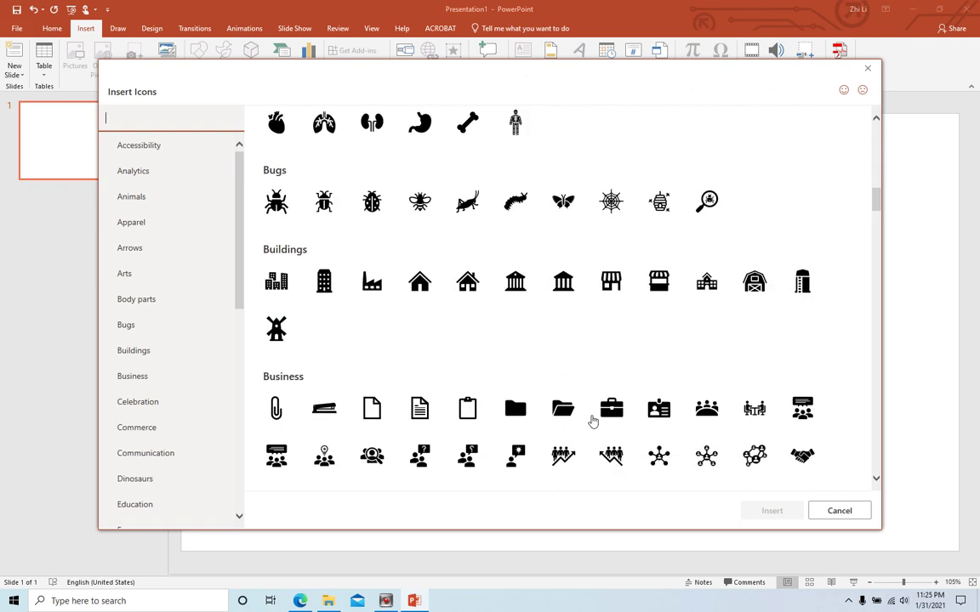
{"action": "left_click", "coordinate": [518, 294]}
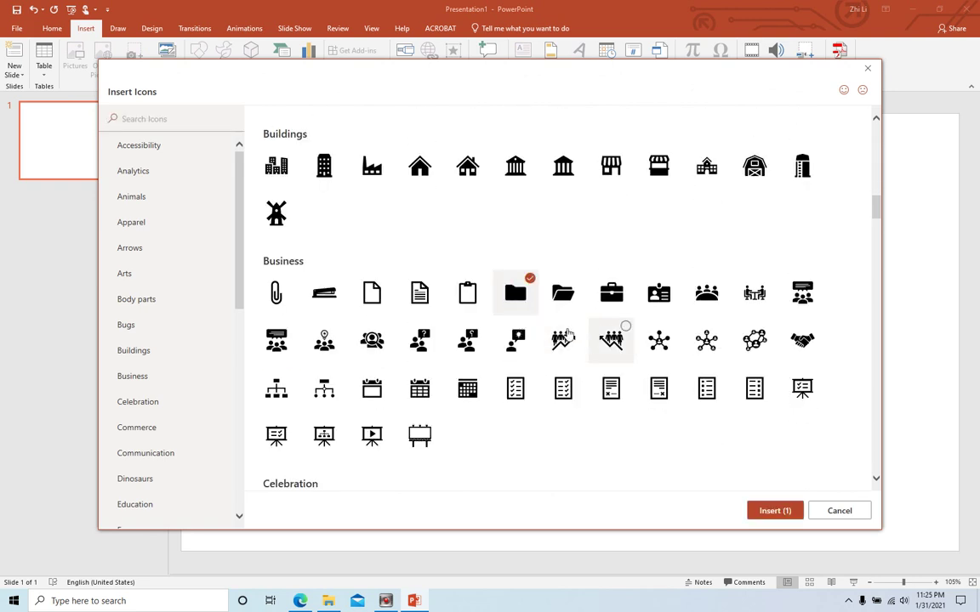
{"action": "left_click", "coordinate": [775, 512]}
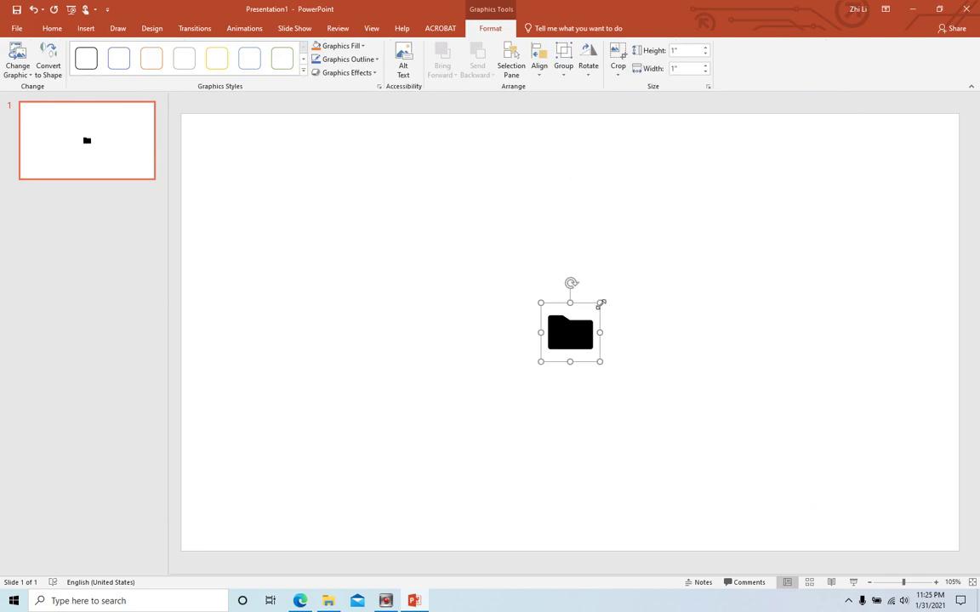
Enlarge the folder icon to 4.26" by 4.26" and centre it on the slide
{"action": "left_click_drag", "start_coordinate": [599, 302], "coordinate": [790, 159]}
{"action": "left_click_drag", "start_coordinate": [661, 265], "coordinate": [542, 383]}
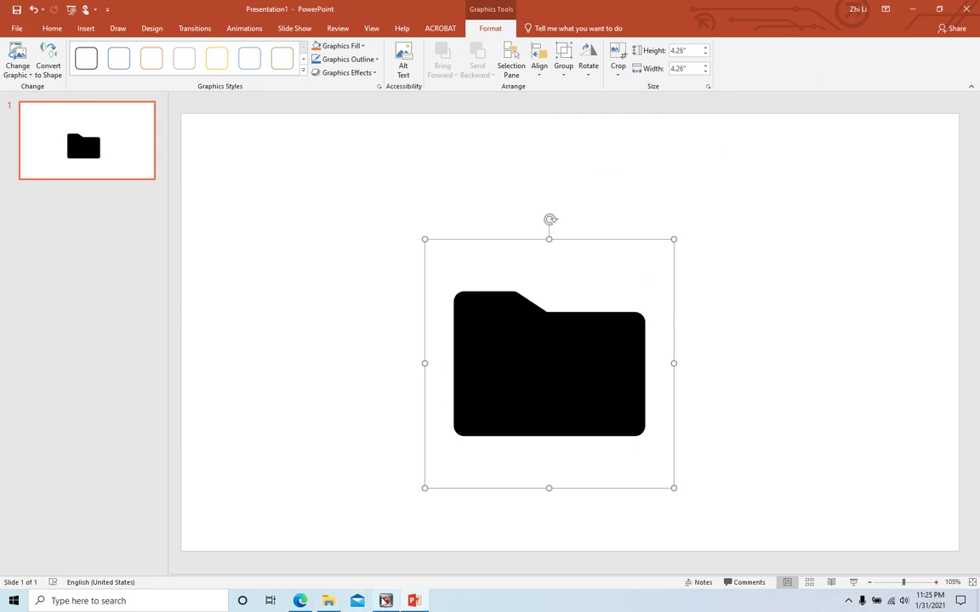
{"action": "left_click", "coordinate": [328, 601]}
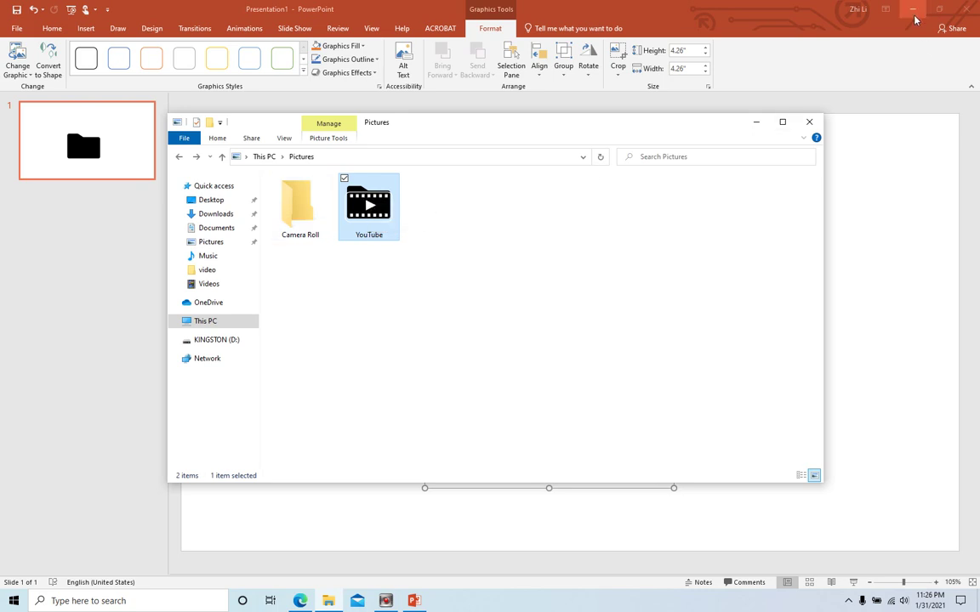
{"action": "left_click", "coordinate": [853, 195]}
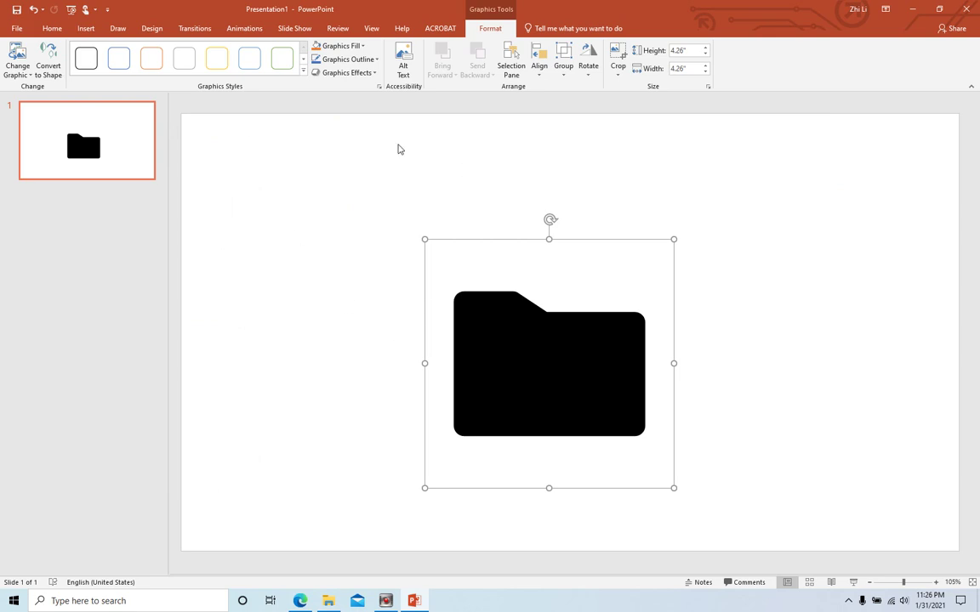
Draw a rounded rectangle over the folder's lower front panel and nudge it into place
{"action": "left_click", "coordinate": [85, 27]}
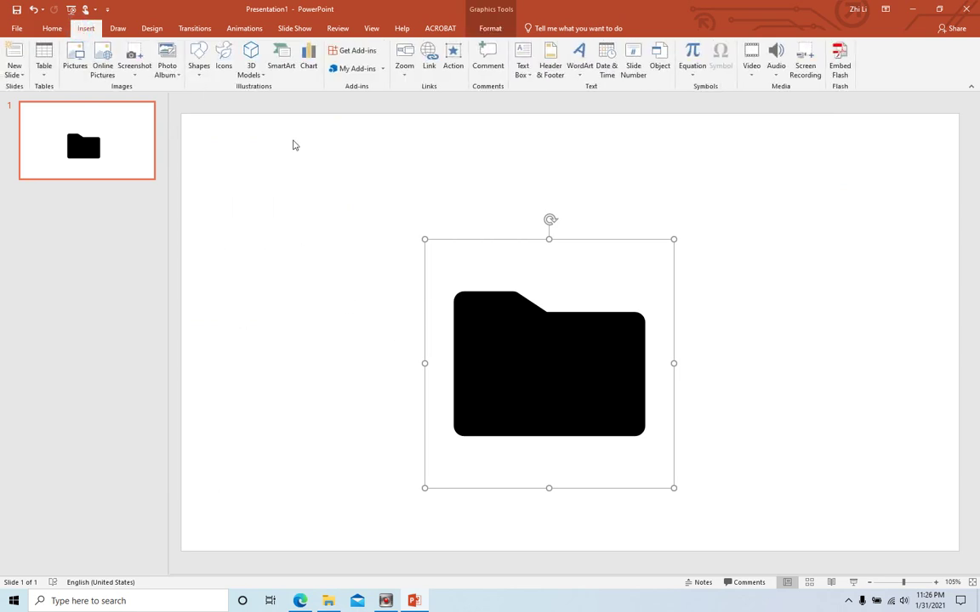
{"action": "left_click", "coordinate": [199, 68]}
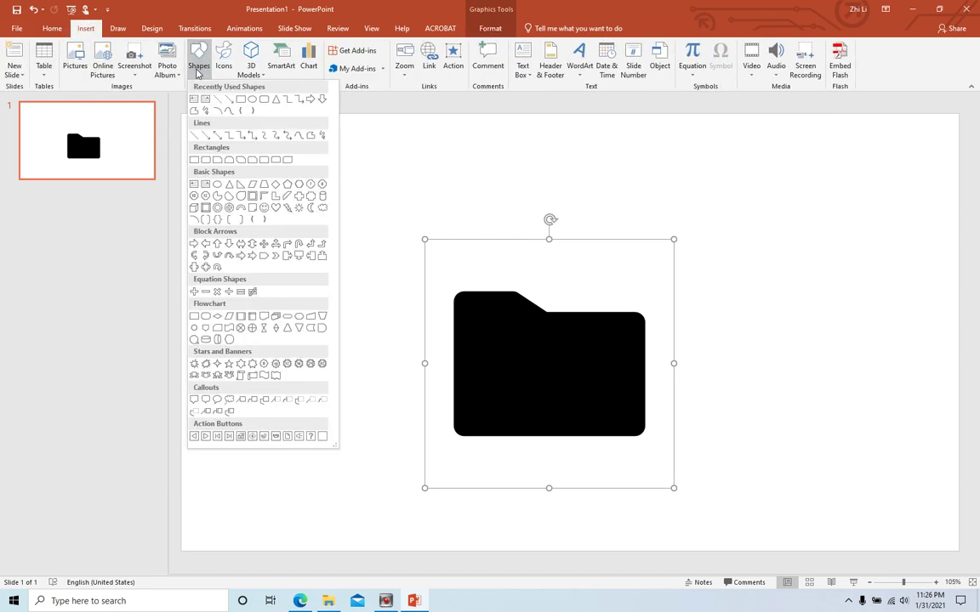
{"action": "left_click", "coordinate": [263, 100]}
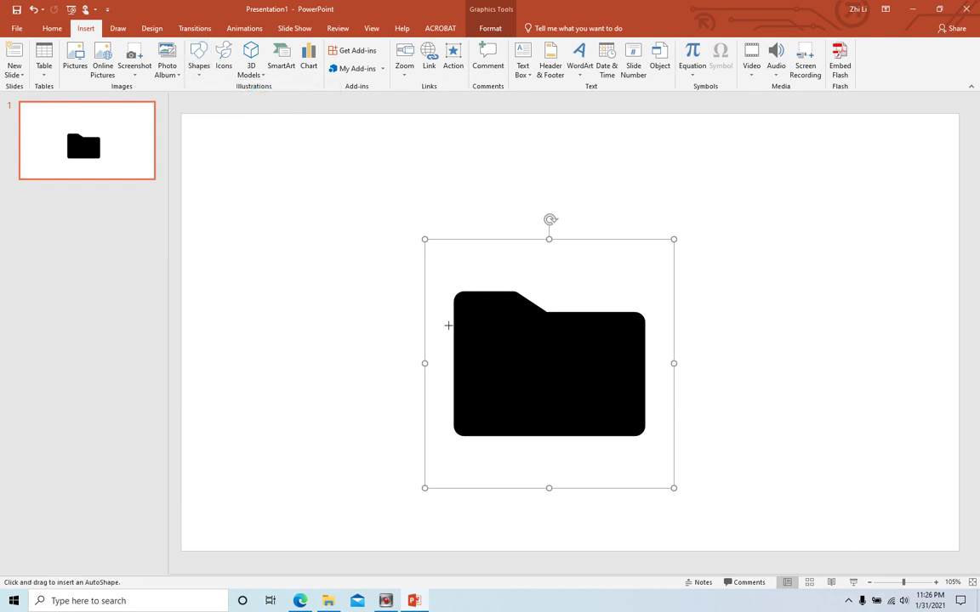
{"action": "left_click_drag", "start_coordinate": [448, 328], "coordinate": [647, 460]}
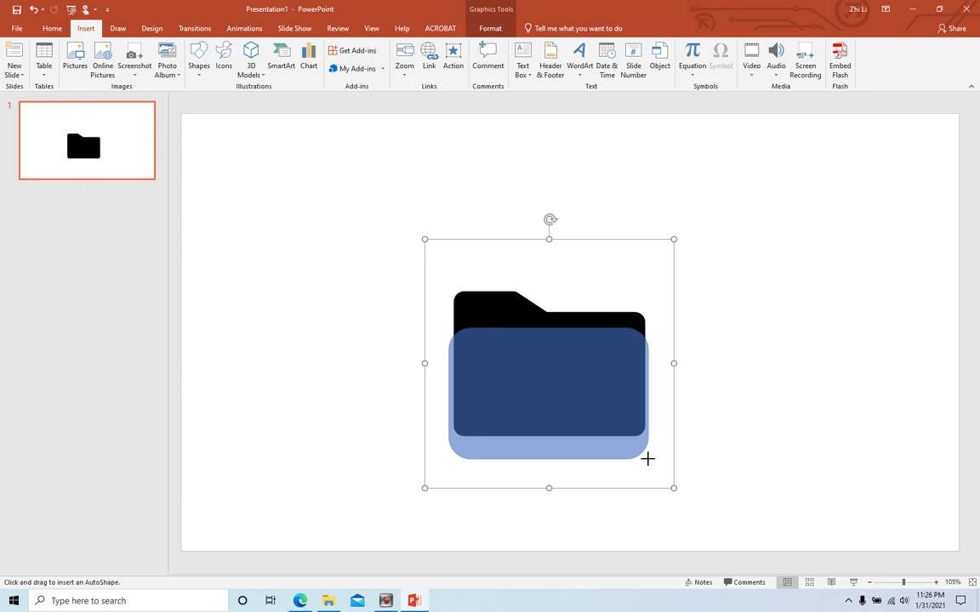
{"action": "left_click_drag", "start_coordinate": [647, 460], "coordinate": [653, 460]}
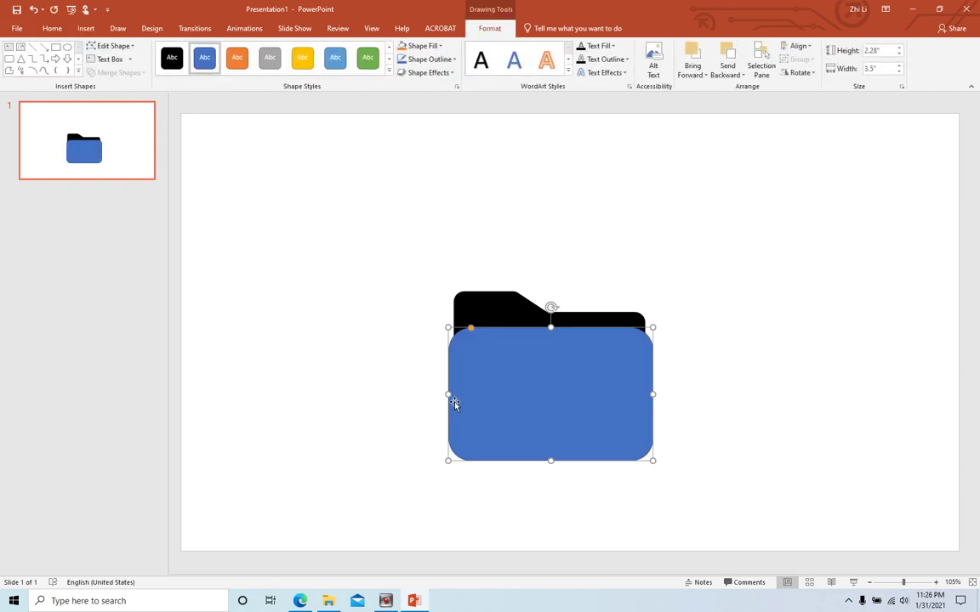
{"action": "left_click_drag", "start_coordinate": [449, 394], "coordinate": [440, 394]}
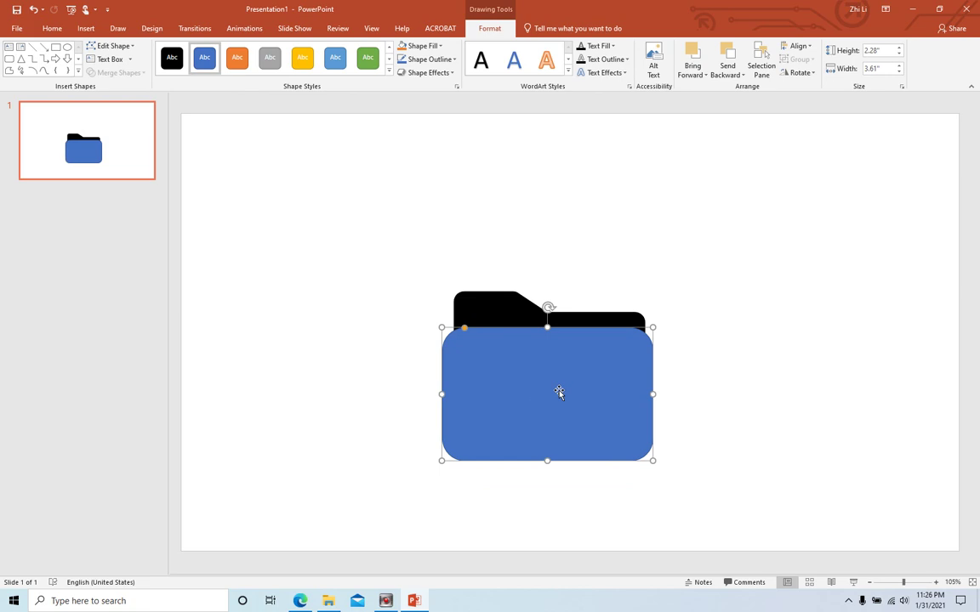
{"action": "left_click_drag", "start_coordinate": [559, 392], "coordinate": [558, 382]}
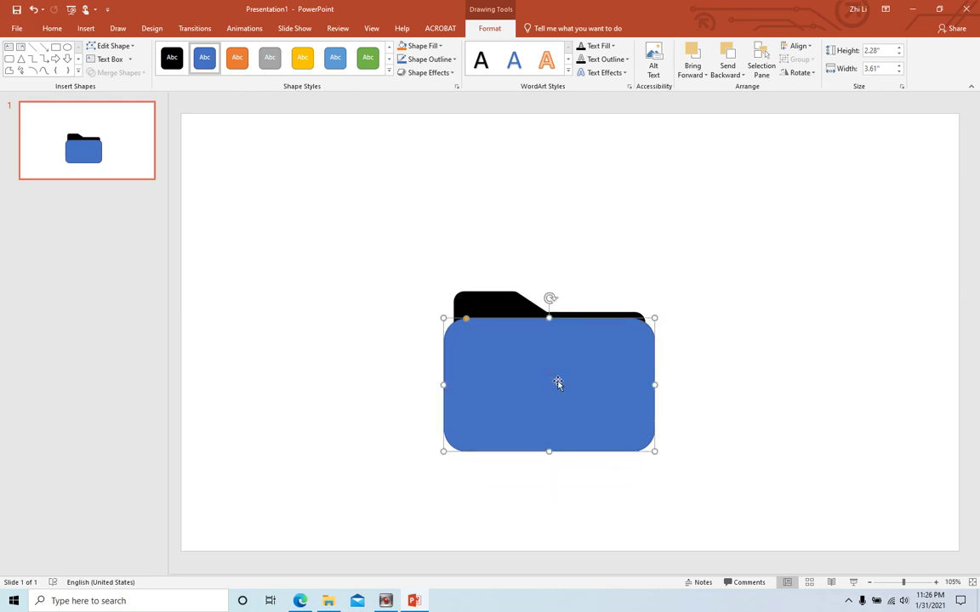
Give the rounded rectangle no fill and a thick white outline
{"action": "left_click", "coordinate": [436, 47]}
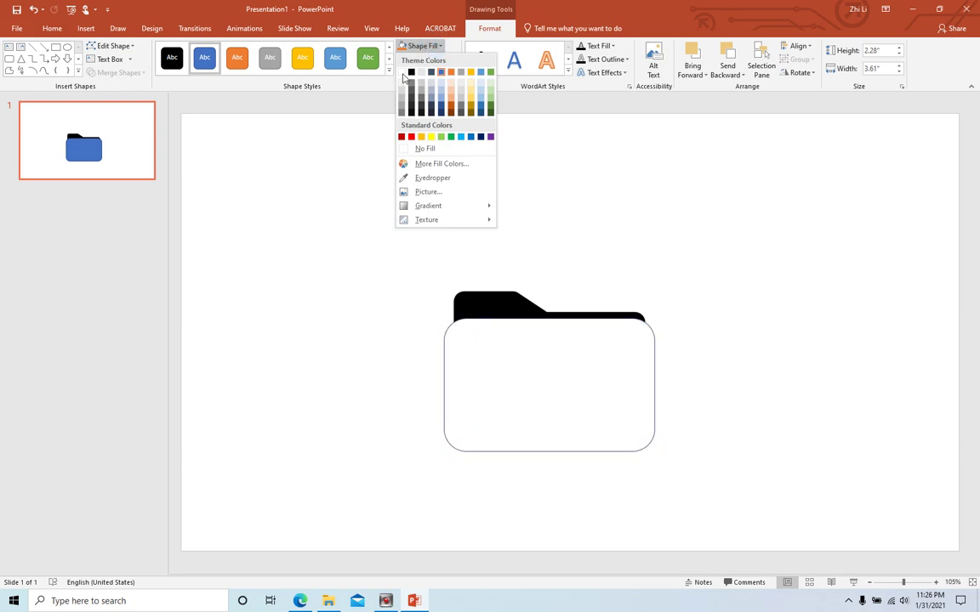
{"action": "left_click", "coordinate": [424, 148]}
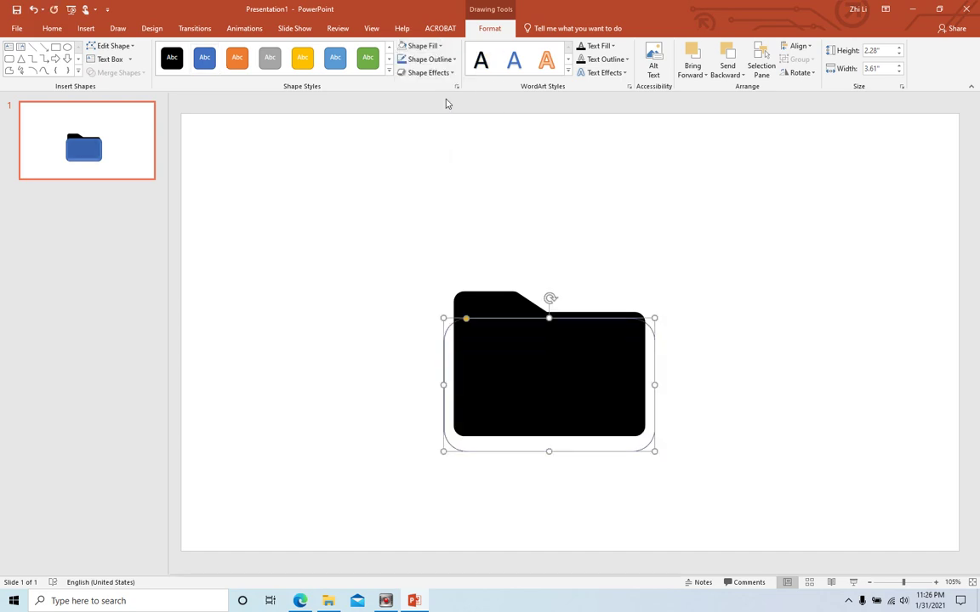
{"action": "left_click", "coordinate": [435, 59]}
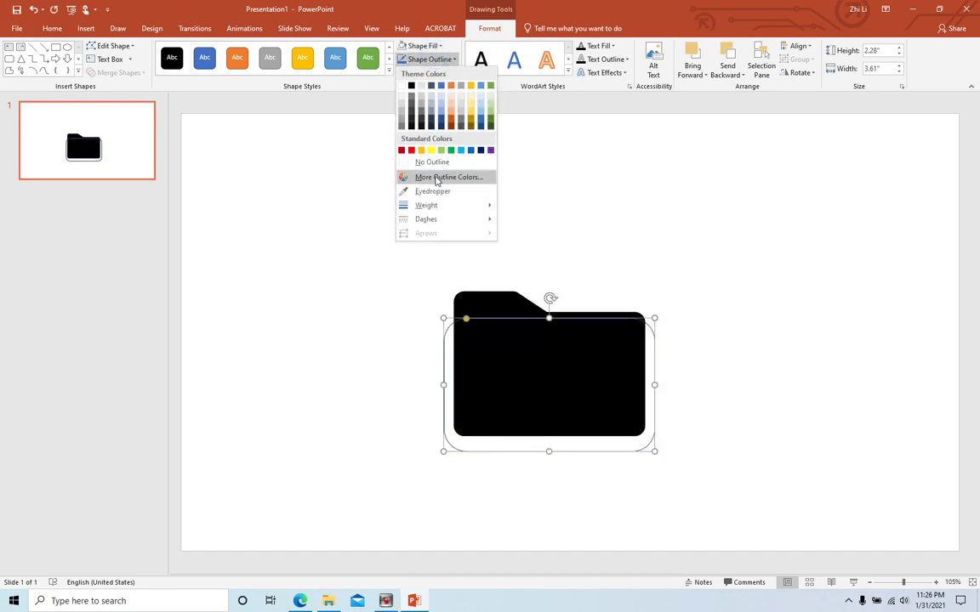
{"action": "mouse_move", "coordinate": [437, 208]}
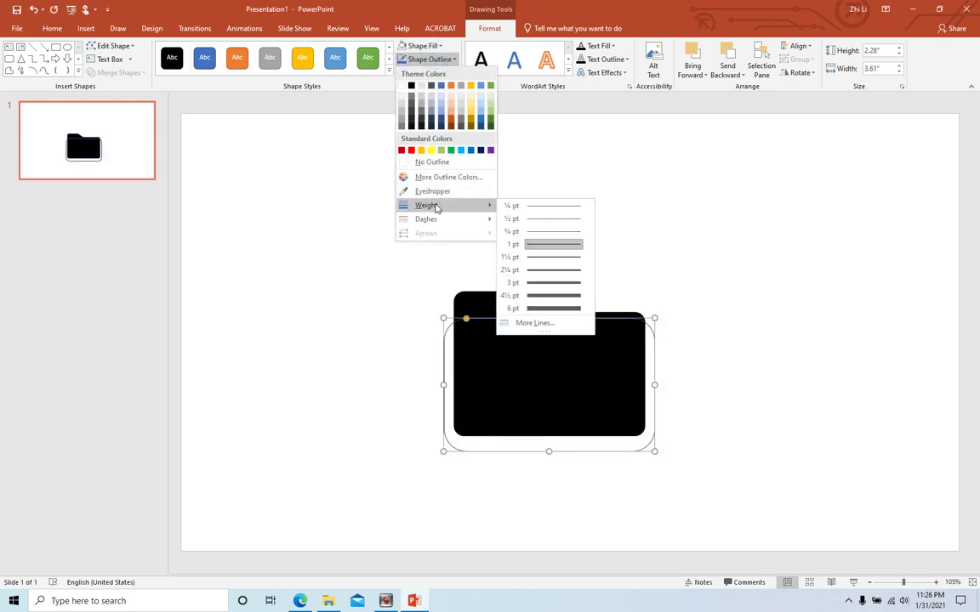
{"action": "left_click", "coordinate": [546, 283]}
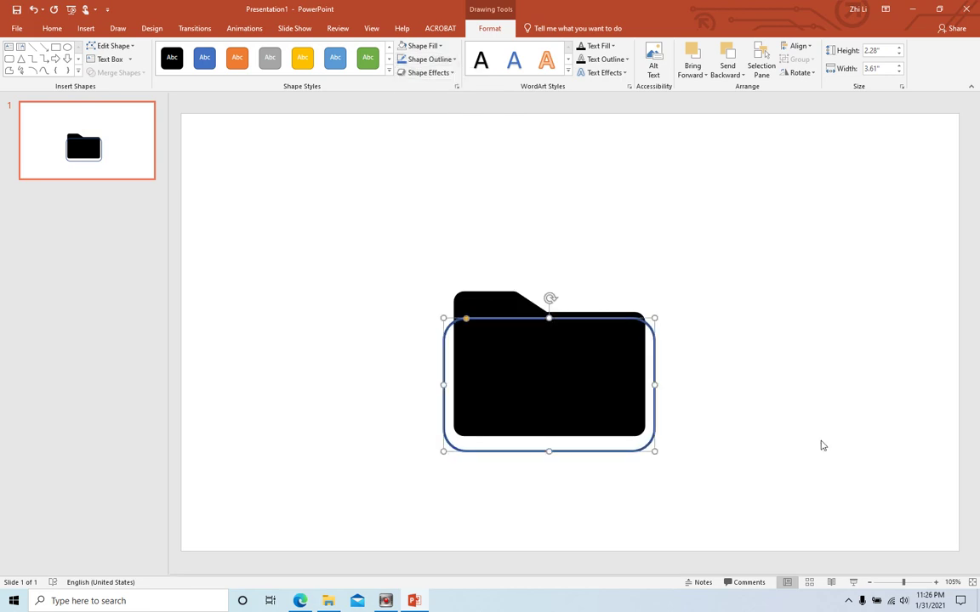
{"action": "left_click", "coordinate": [935, 583]}
{"action": "left_click", "coordinate": [936, 583]}
{"action": "left_click", "coordinate": [936, 584]}
{"action": "left_click", "coordinate": [936, 584]}
{"action": "left_click", "coordinate": [935, 584]}
{"action": "left_click", "coordinate": [935, 583]}
{"action": "left_click", "coordinate": [935, 583]}
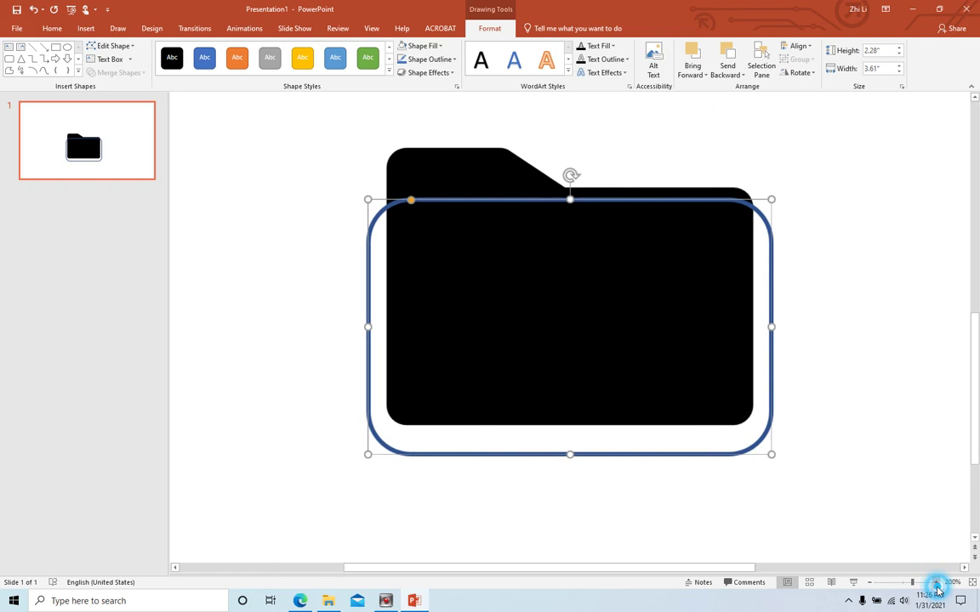
{"action": "left_click", "coordinate": [450, 59]}
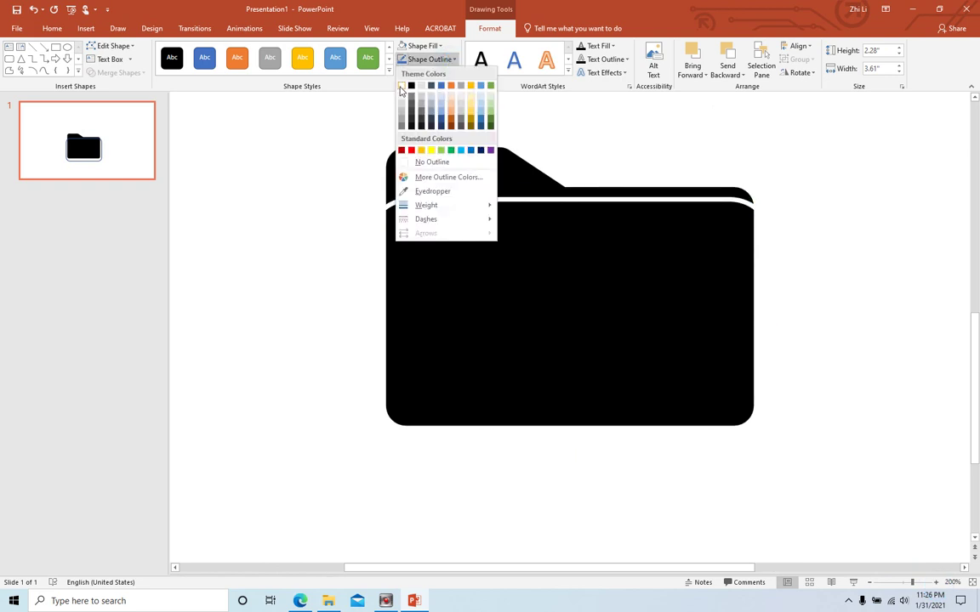
{"action": "left_click", "coordinate": [401, 87]}
{"action": "left_click", "coordinate": [803, 283]}
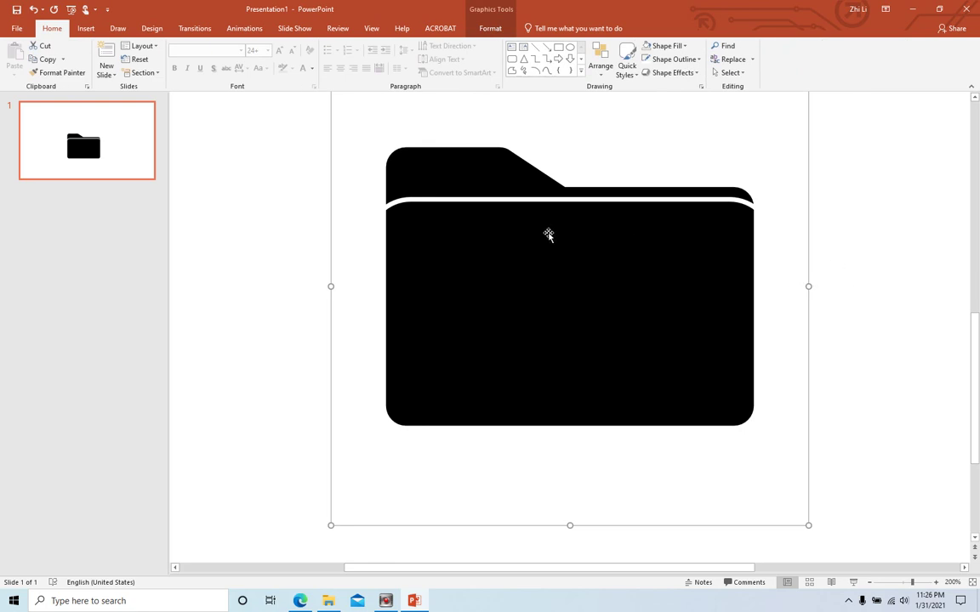
Draw a small 0.2-inch square at the folder's upper left and Ctrl-drag copies along the row
{"action": "left_click", "coordinate": [328, 601]}
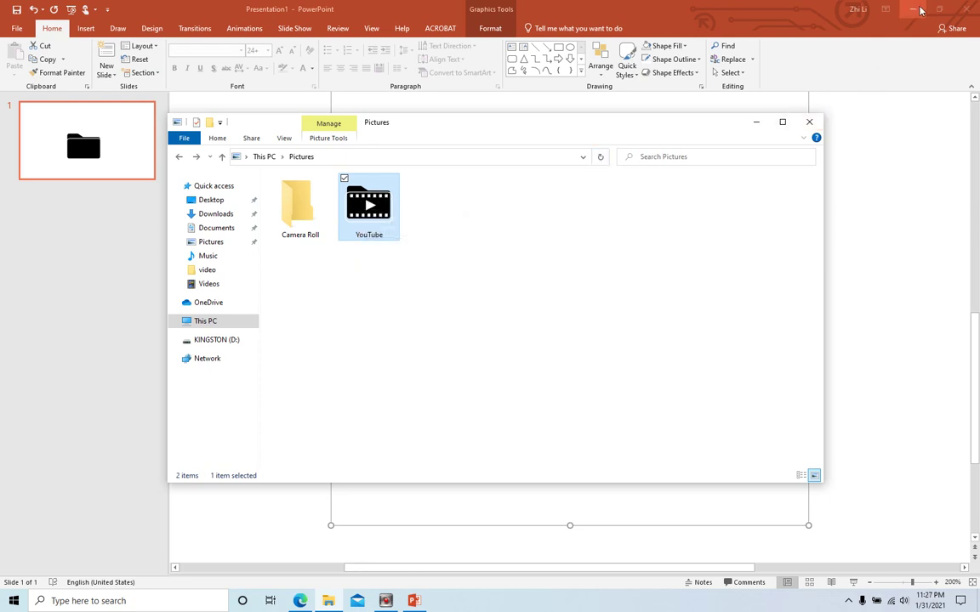
{"action": "key", "text": "super+Home"}
{"action": "left_click", "coordinate": [414, 600]}
{"action": "left_click", "coordinate": [86, 28]}
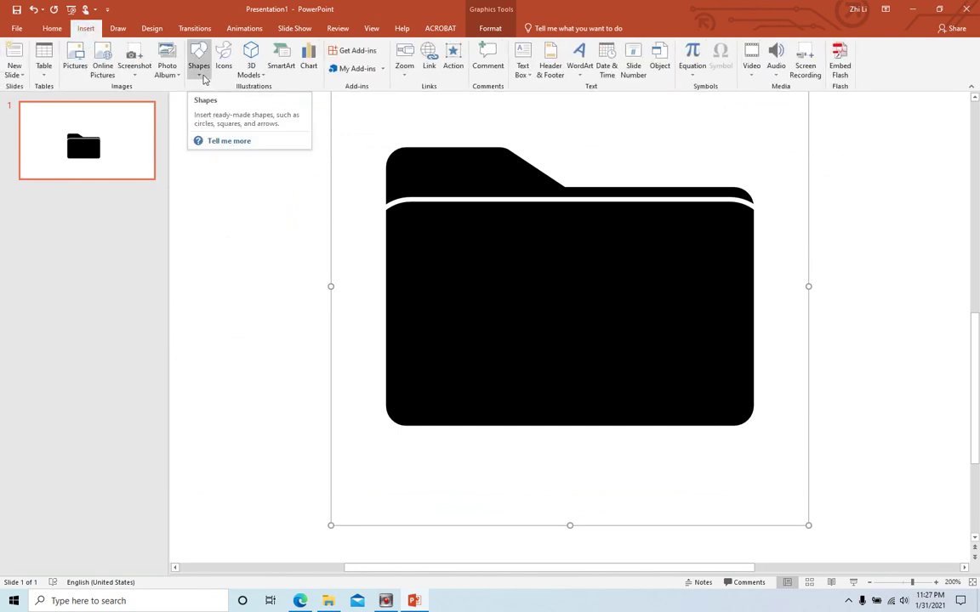
{"action": "left_click", "coordinate": [198, 61]}
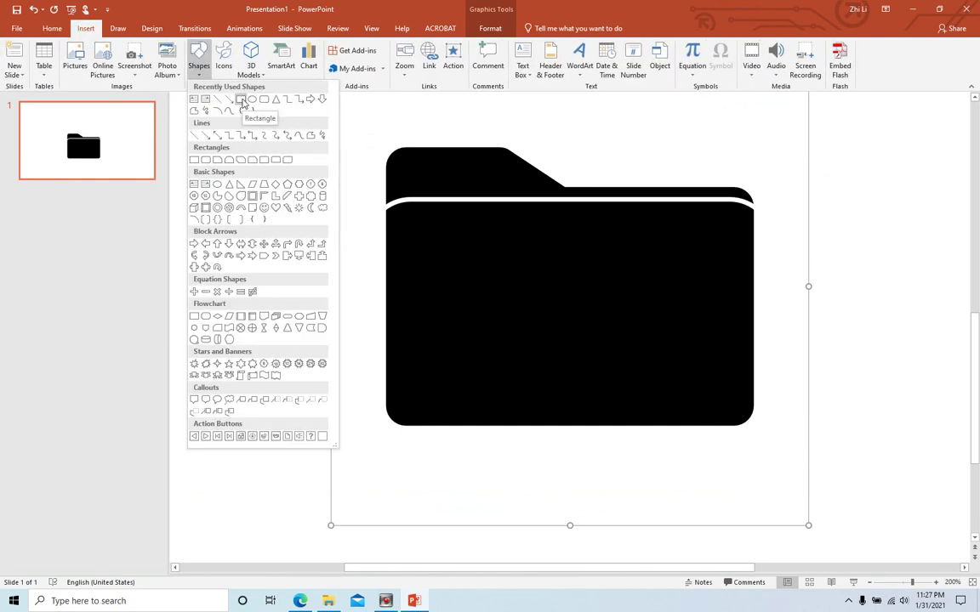
{"action": "left_click", "coordinate": [241, 99]}
{"action": "left_click_drag", "start_coordinate": [420, 226], "coordinate": [443, 246]}
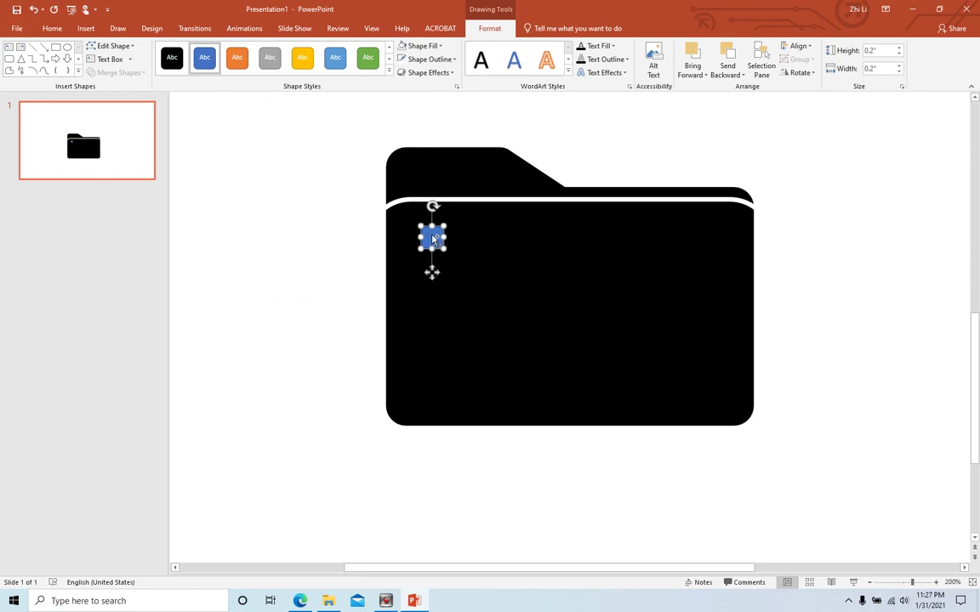
{"action": "left_click_drag", "start_coordinate": [432, 239], "coordinate": [717, 239]}
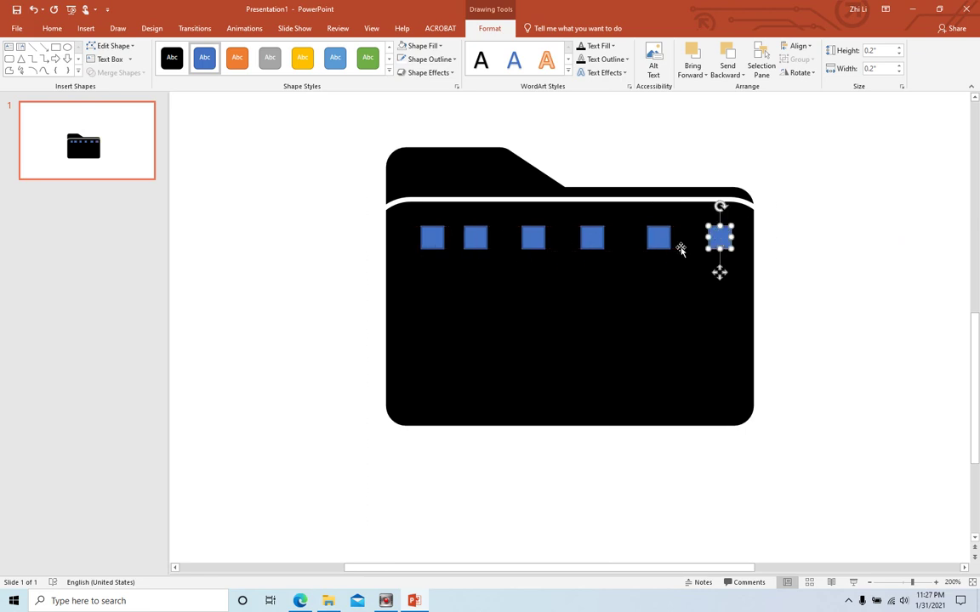
Select all six squares and apply Distribute Horizontally to space them evenly
{"action": "left_click", "coordinate": [433, 243], "text": "shift"}
{"action": "left_click", "coordinate": [478, 241], "text": "shift"}
{"action": "left_click", "coordinate": [532, 239], "text": "shift"}
{"action": "left_click", "coordinate": [592, 239], "text": "shift"}
{"action": "left_click", "coordinate": [659, 239], "text": "shift"}
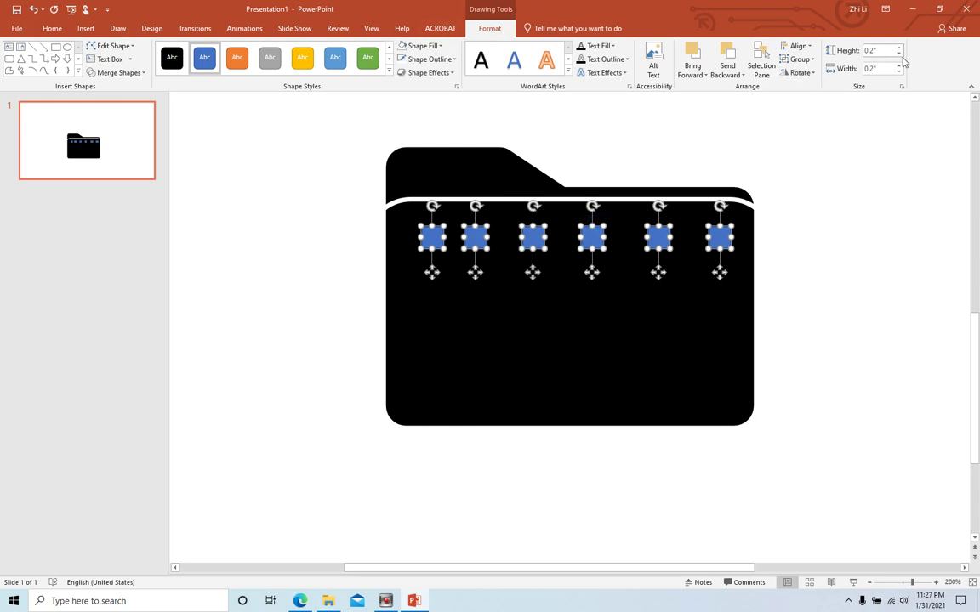
{"action": "left_click", "coordinate": [799, 47]}
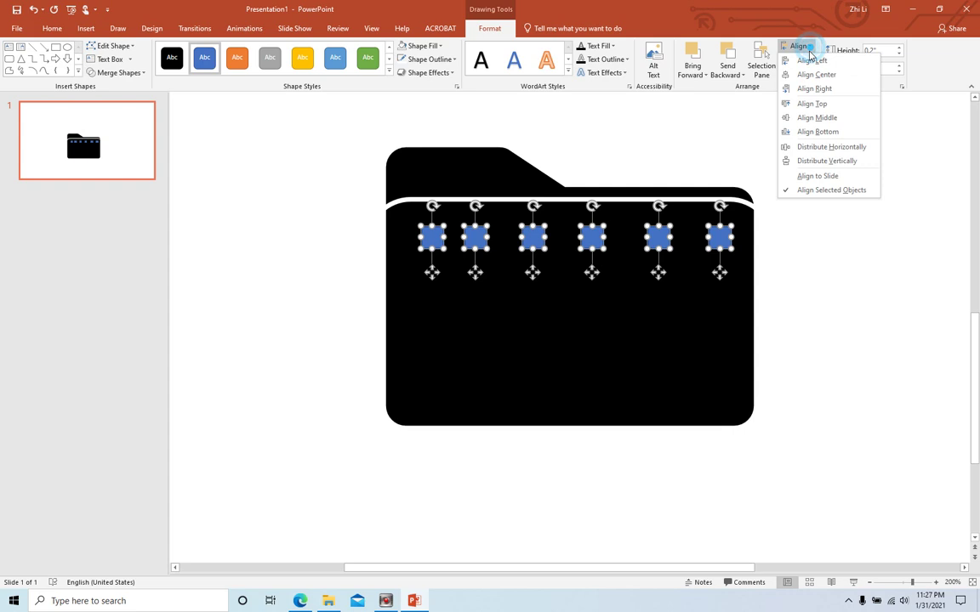
{"action": "left_click", "coordinate": [832, 148]}
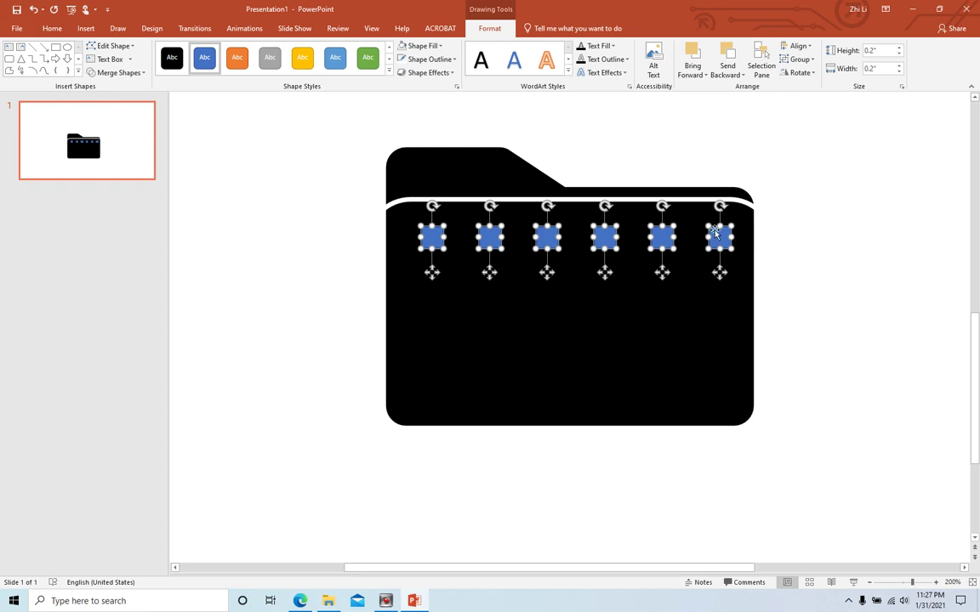
Fill the six squares white and set their outline to No Outline
{"action": "left_click", "coordinate": [438, 47]}
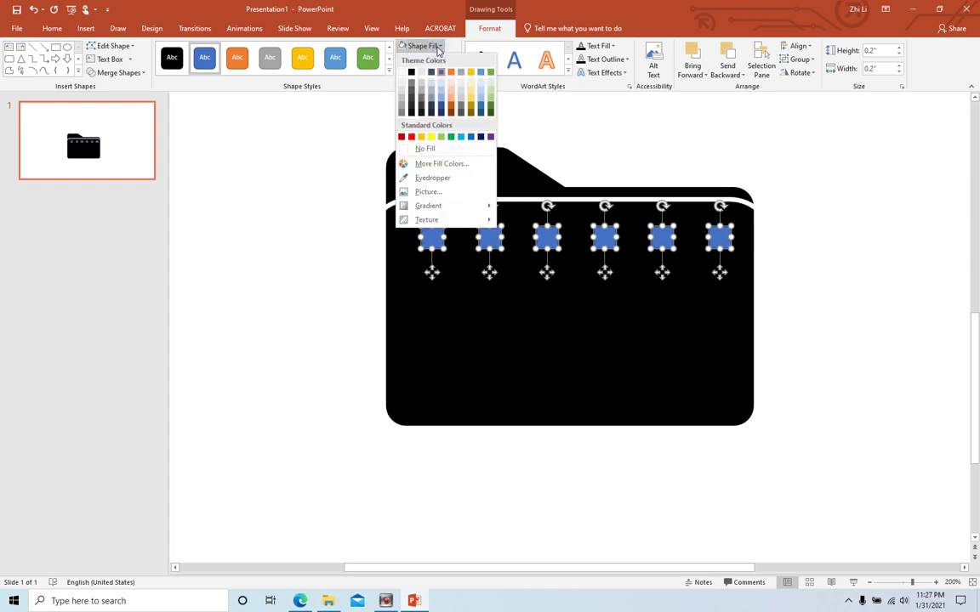
{"action": "left_click", "coordinate": [402, 72]}
{"action": "left_click", "coordinate": [429, 59]}
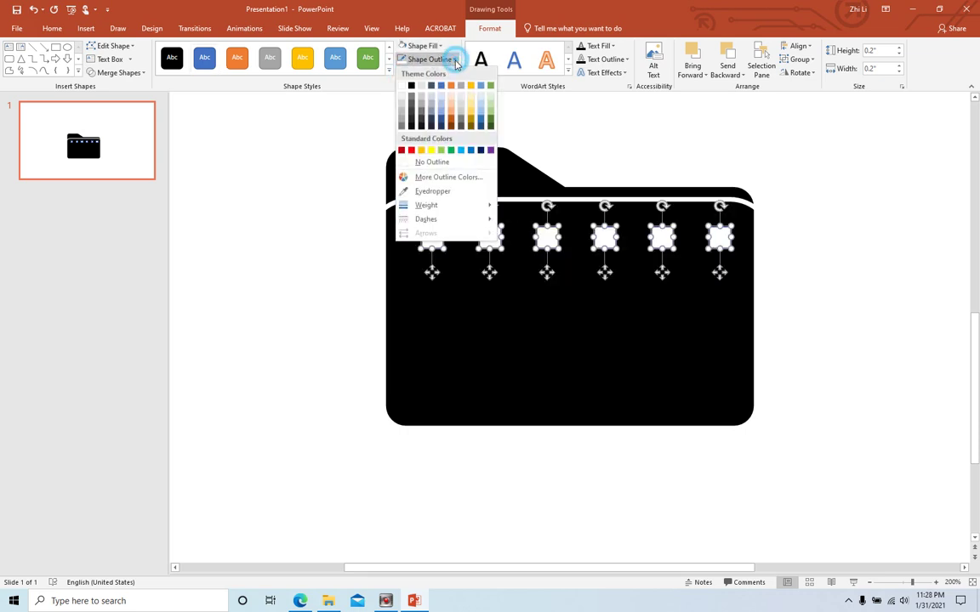
{"action": "left_click", "coordinate": [427, 162]}
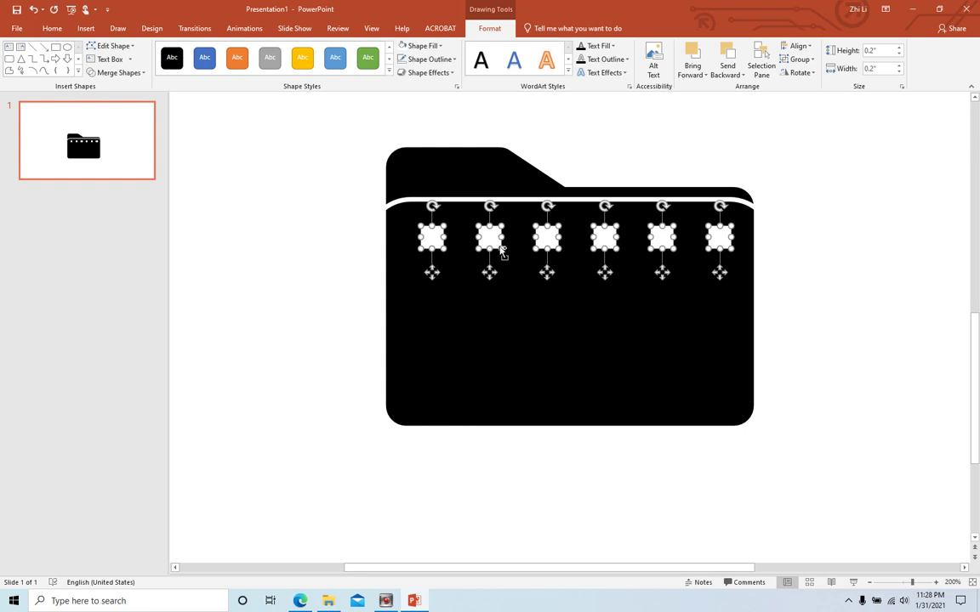
Ctrl-drag a copy of the square row down near the folder's bottom edge
{"action": "left_click_drag", "start_coordinate": [489, 238], "coordinate": [496, 400]}
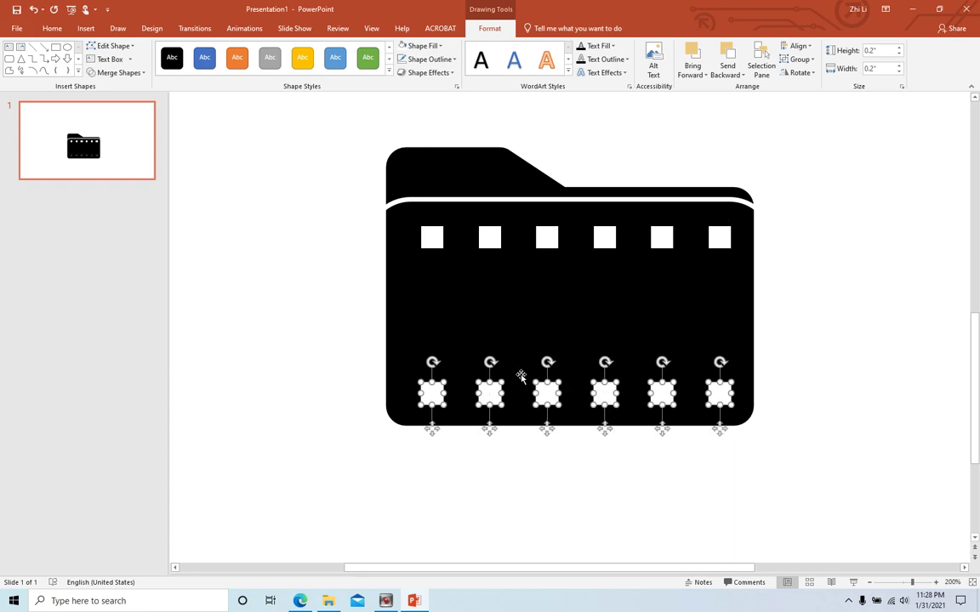
{"action": "left_click", "coordinate": [791, 287]}
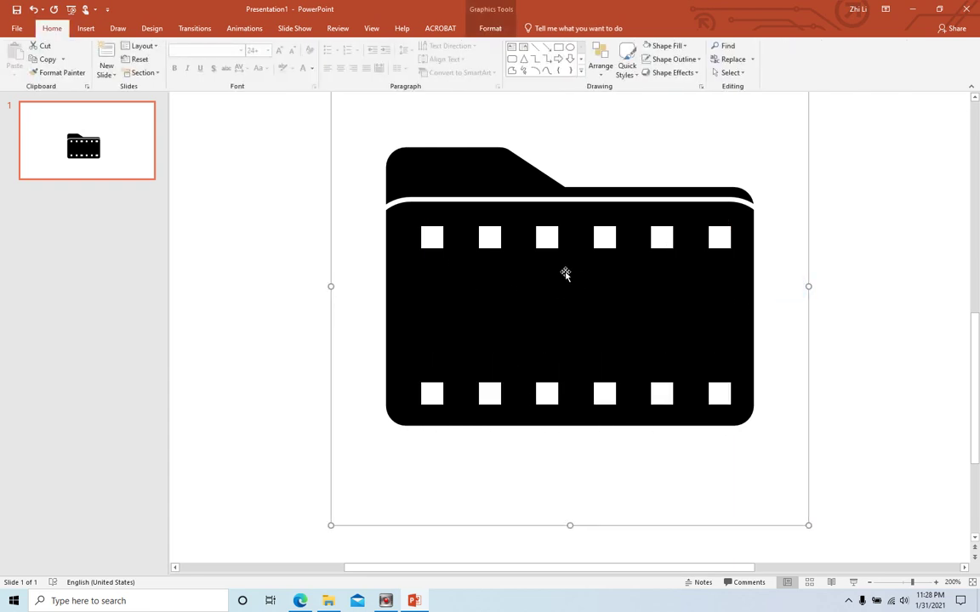
{"action": "left_click", "coordinate": [329, 603]}
Draw an isosceles triangle, size it 0.65" by 0.75", rotate right 90°, and centre it
{"action": "left_click", "coordinate": [85, 28]}
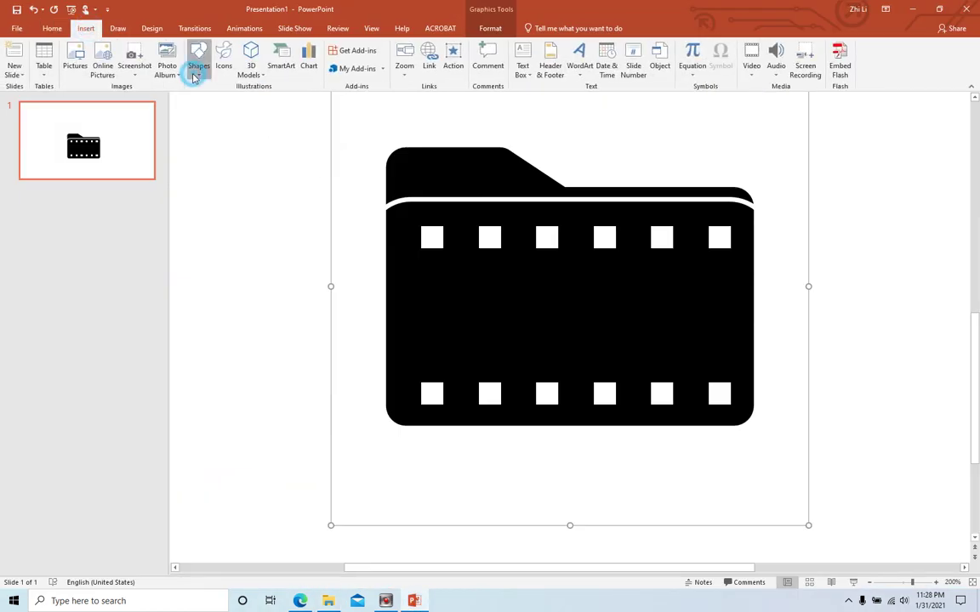
{"action": "left_click", "coordinate": [196, 74]}
{"action": "left_click", "coordinate": [275, 99]}
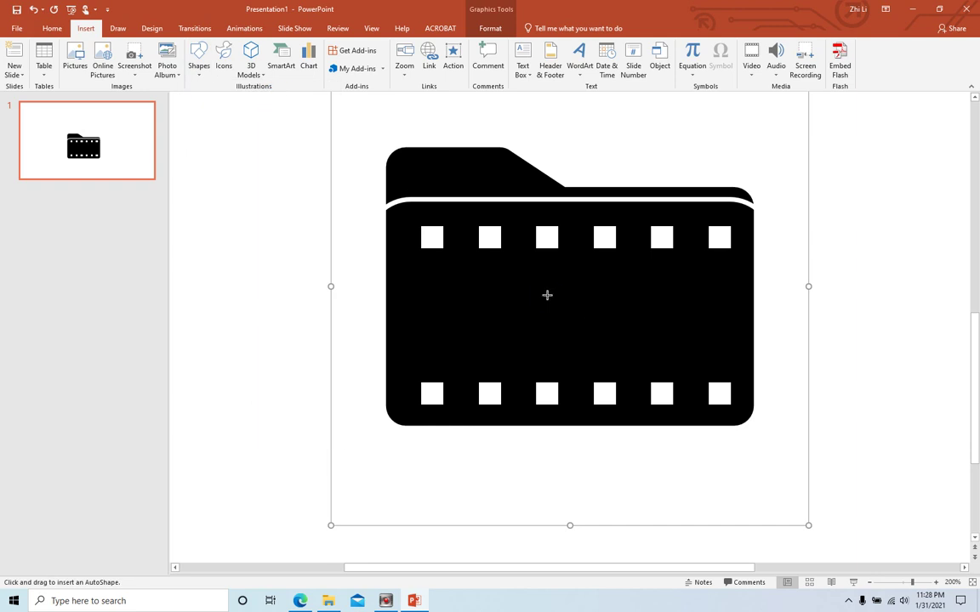
{"action": "left_click_drag", "start_coordinate": [547, 296], "coordinate": [677, 409]}
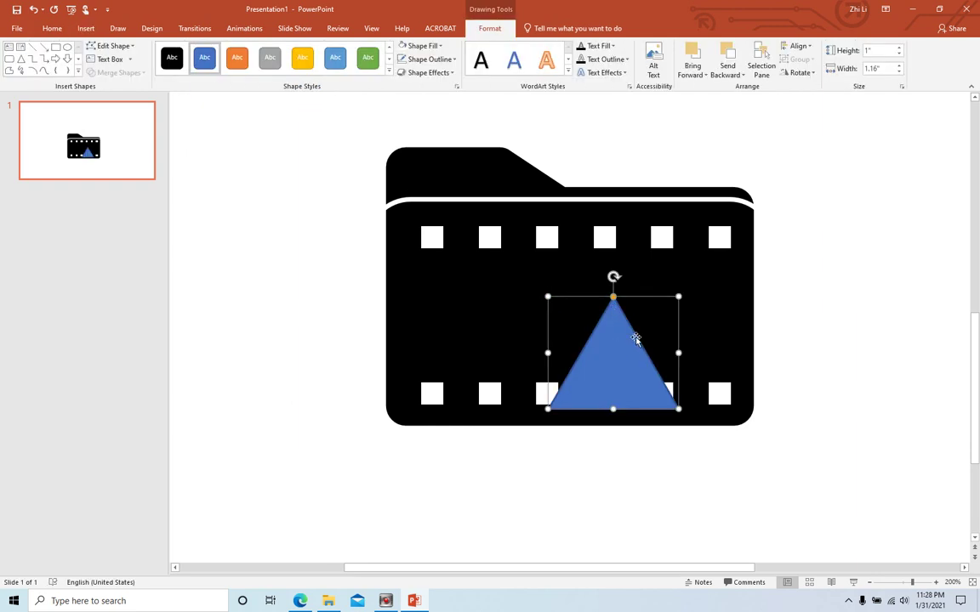
{"action": "left_click_drag", "start_coordinate": [677, 295], "coordinate": [620, 338]}
{"action": "left_click_drag", "start_coordinate": [588, 369], "coordinate": [577, 300]}
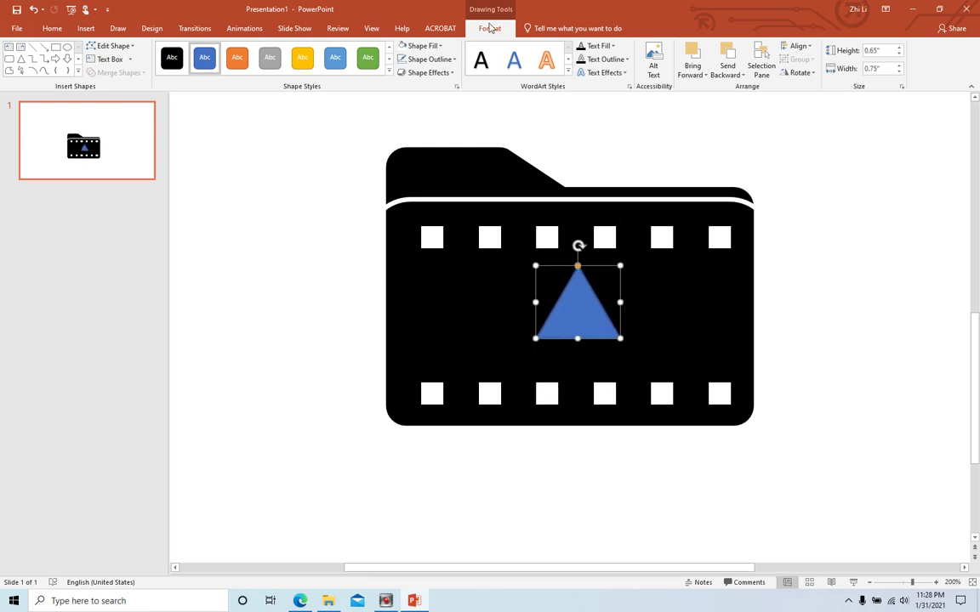
{"action": "left_click", "coordinate": [814, 74]}
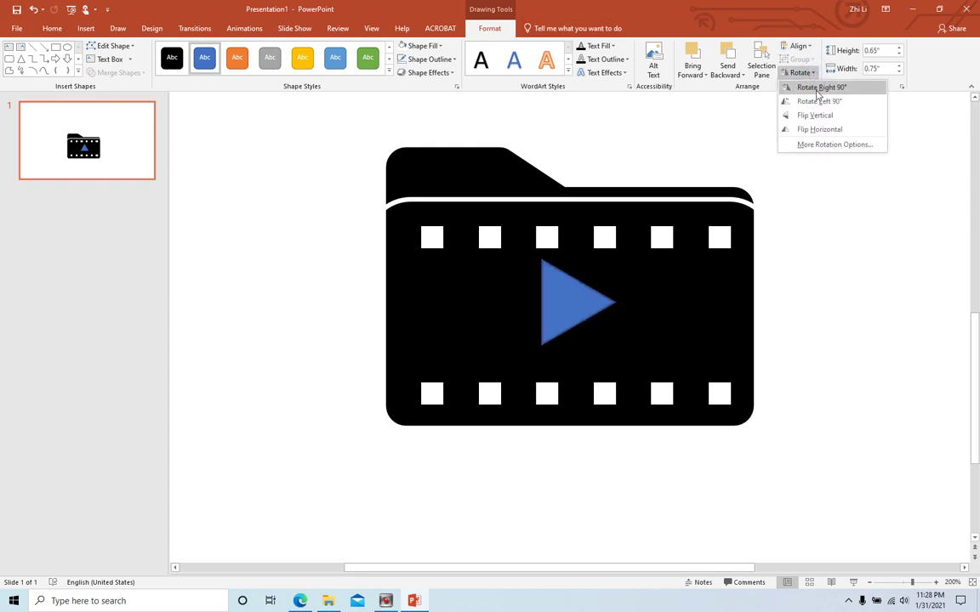
{"action": "left_click", "coordinate": [819, 90]}
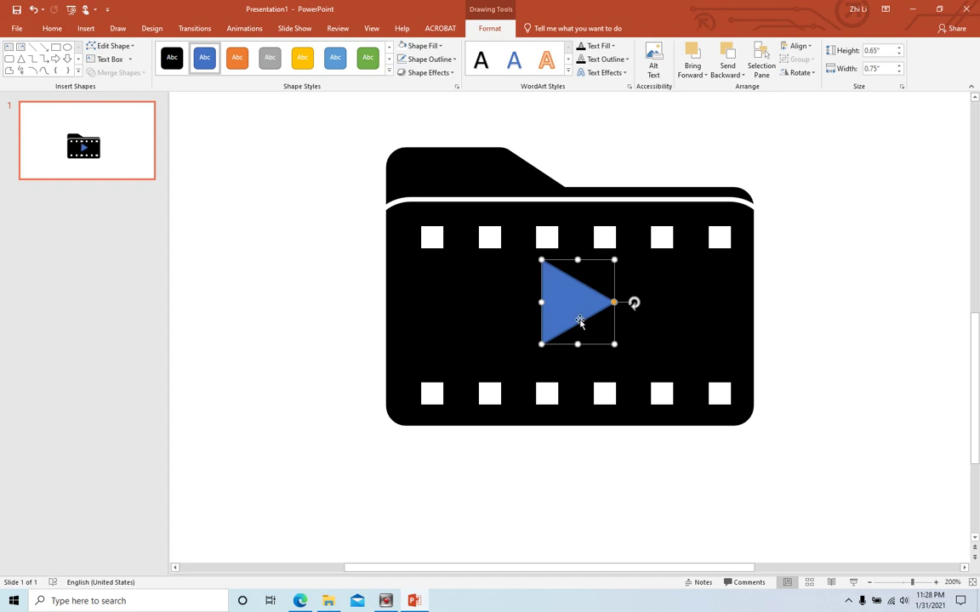
{"action": "left_click_drag", "start_coordinate": [580, 317], "coordinate": [576, 330]}
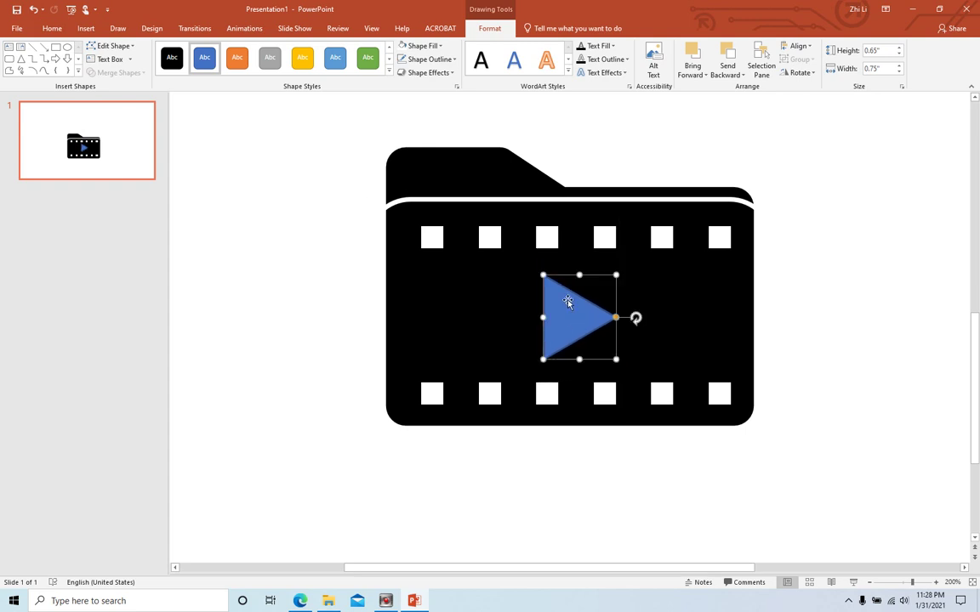
Set the triangle's Shape Outline to No Outline and its Shape Fill to White
{"action": "left_click", "coordinate": [451, 59]}
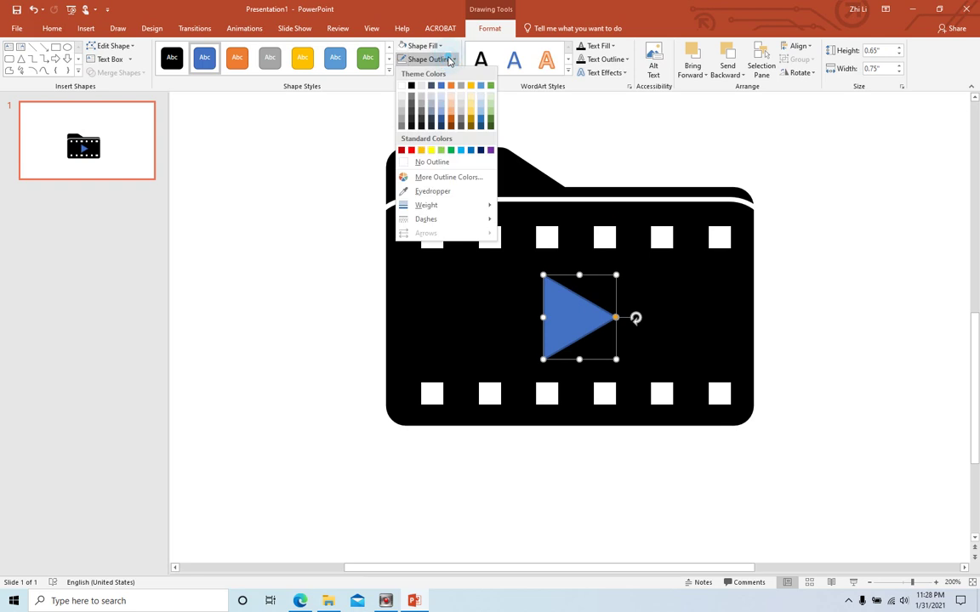
{"action": "left_click", "coordinate": [441, 164]}
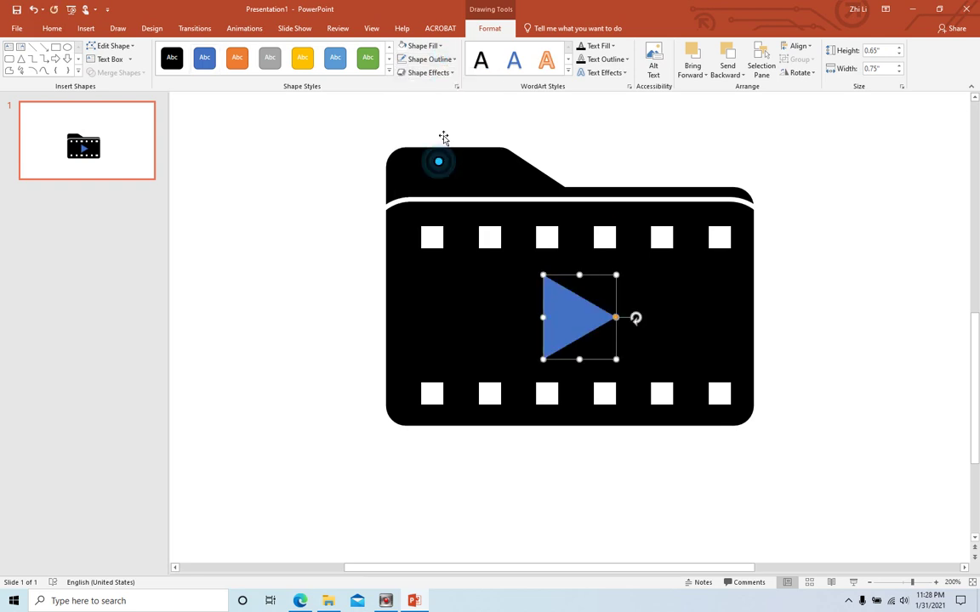
{"action": "left_click", "coordinate": [441, 46]}
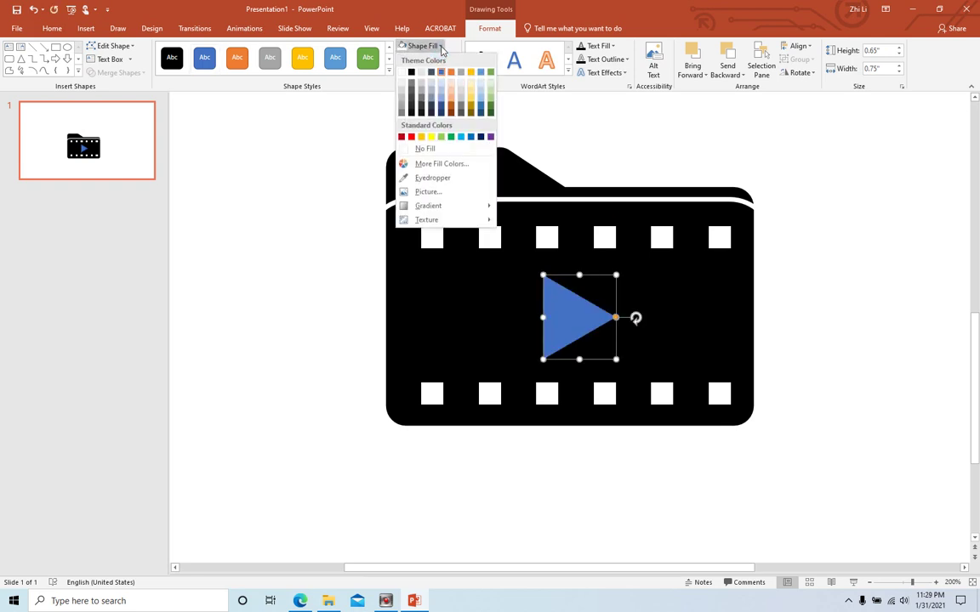
{"action": "left_click", "coordinate": [404, 74]}
{"action": "left_click", "coordinate": [852, 279]}
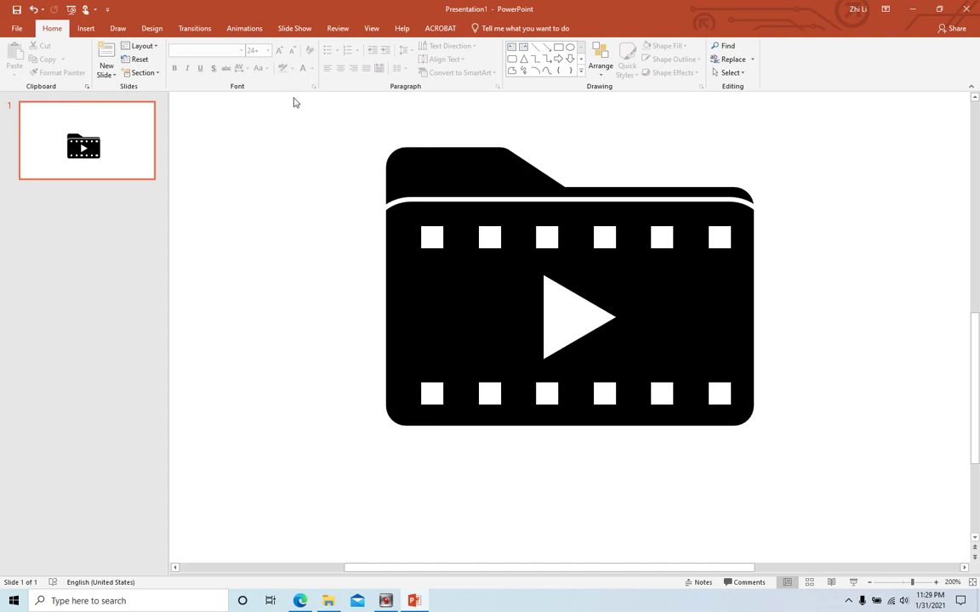
Select the folder, outline, squares and triangle together and group them into one 4.26" object
{"action": "left_click_drag", "start_coordinate": [268, 102], "coordinate": [941, 551]}
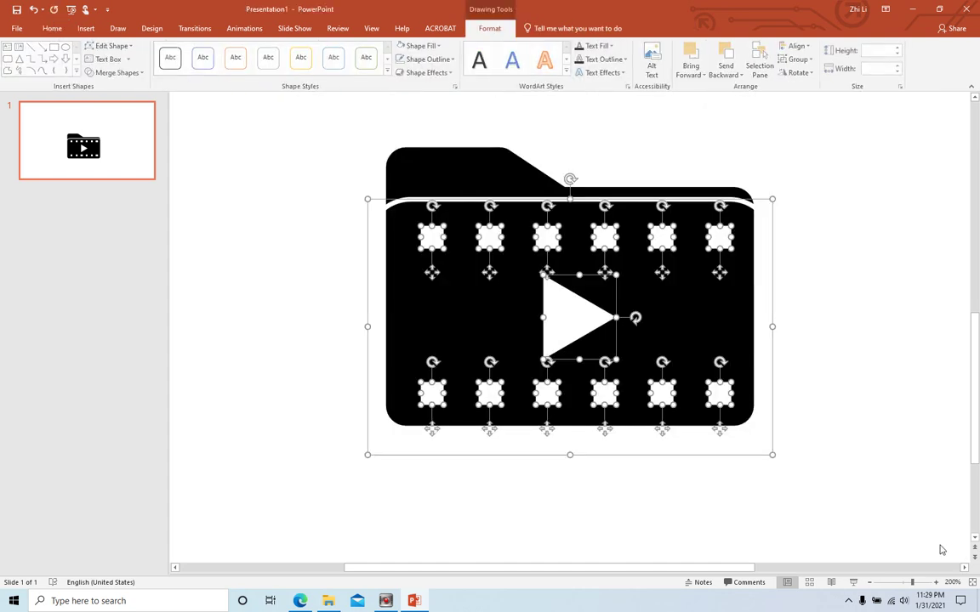
{"action": "left_click", "coordinate": [476, 166], "text": "shift"}
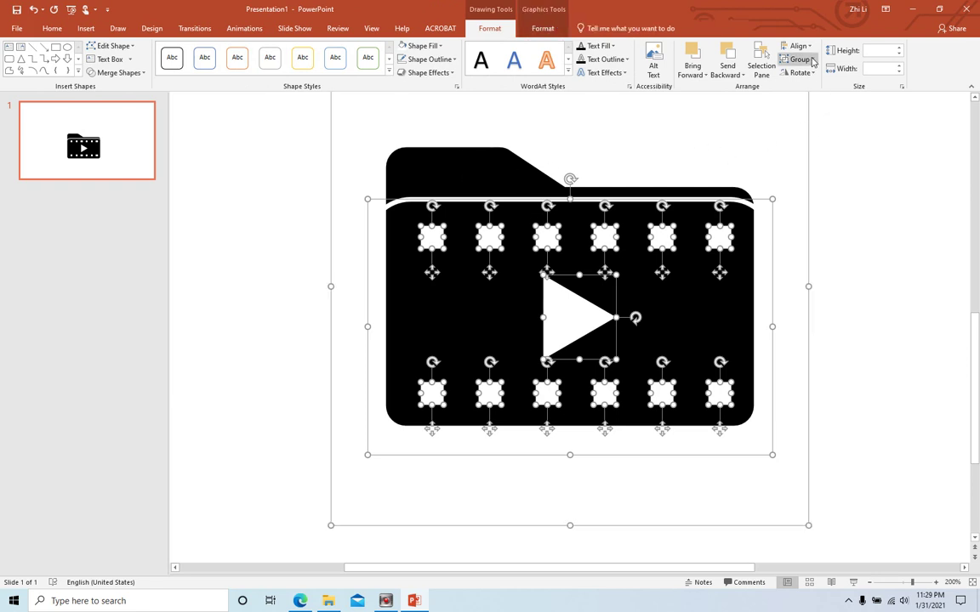
{"action": "left_click", "coordinate": [804, 59]}
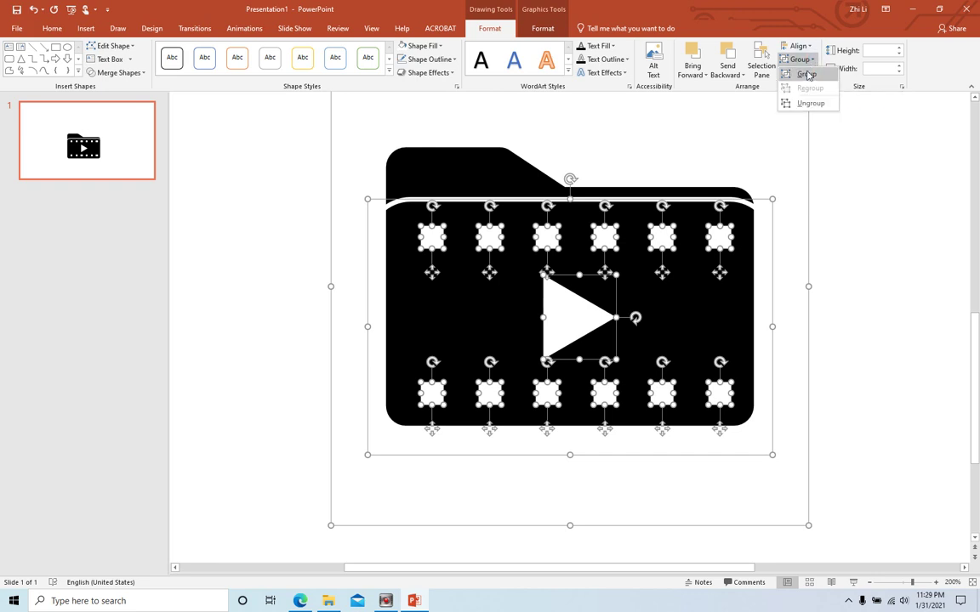
{"action": "left_click", "coordinate": [799, 76]}
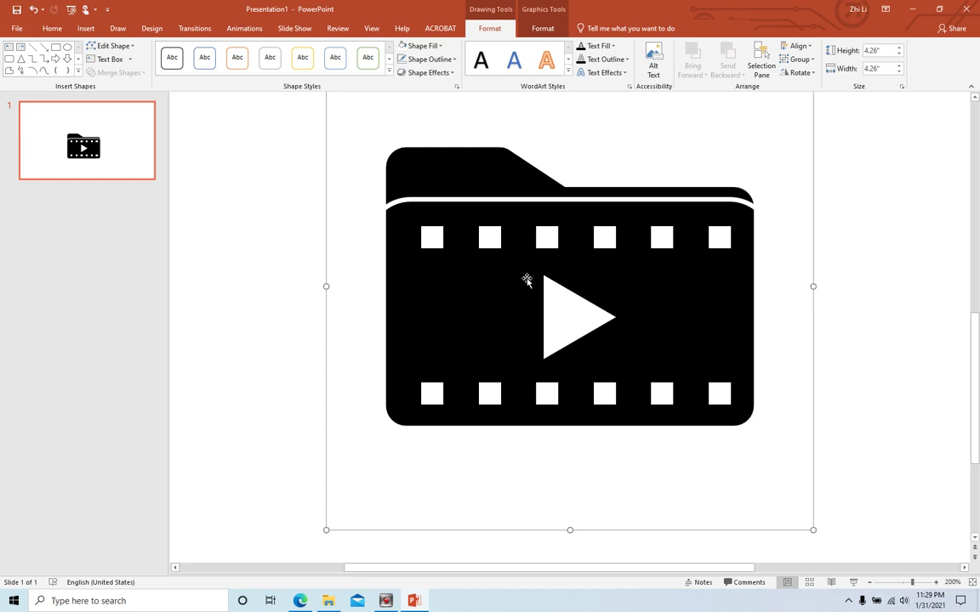
Save the grouped icon with Save as Picture as a PNG named 'video picture' in Pictures
{"action": "right_click", "coordinate": [368, 272]}
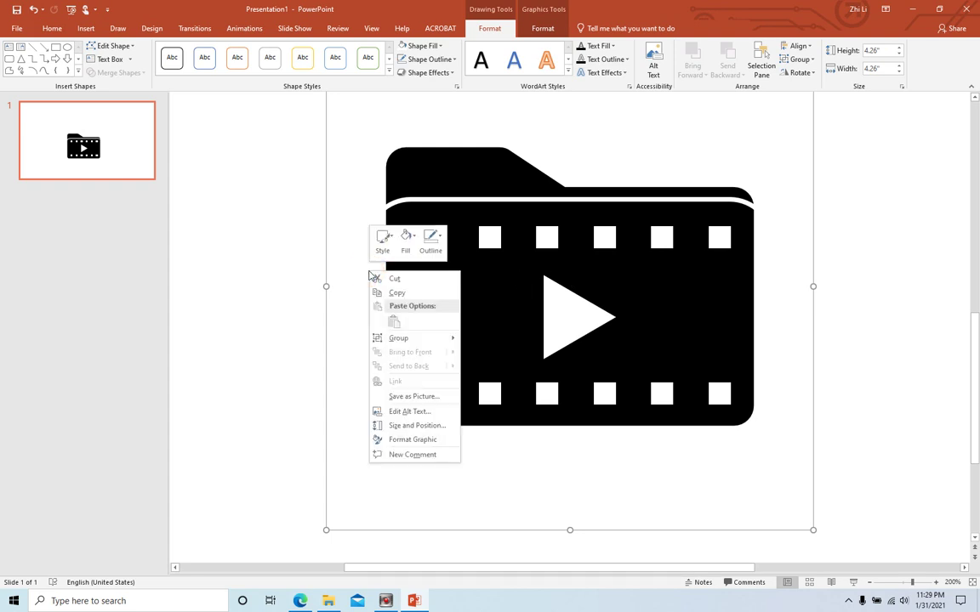
{"action": "left_click", "coordinate": [408, 396]}
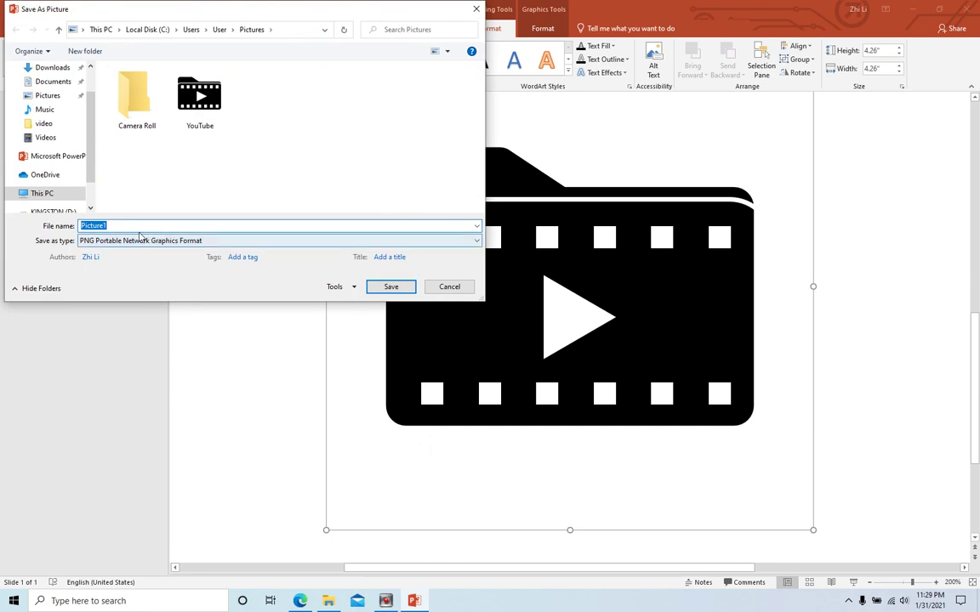
{"action": "type", "text": "video p"}
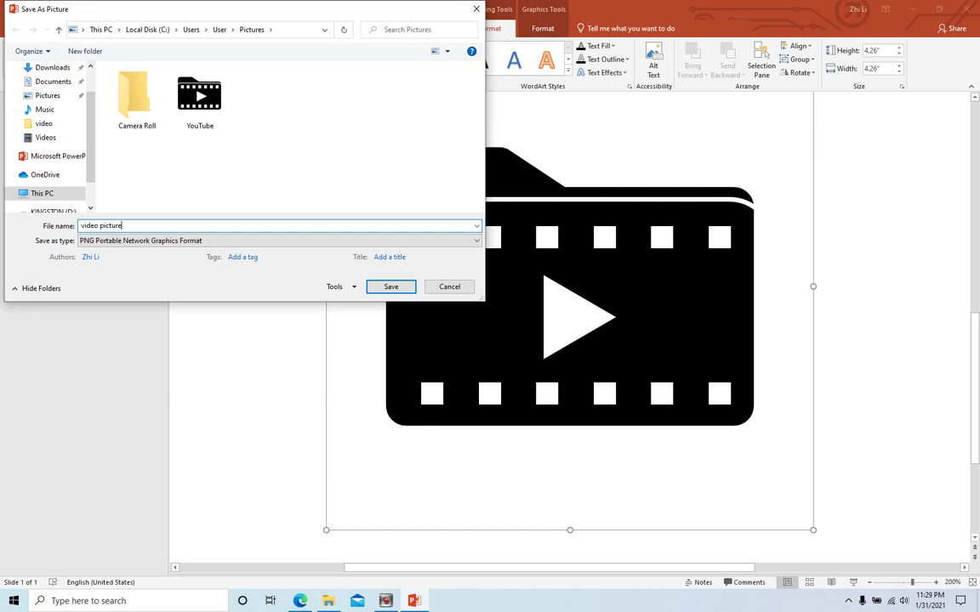
{"action": "left_click", "coordinate": [165, 243]}
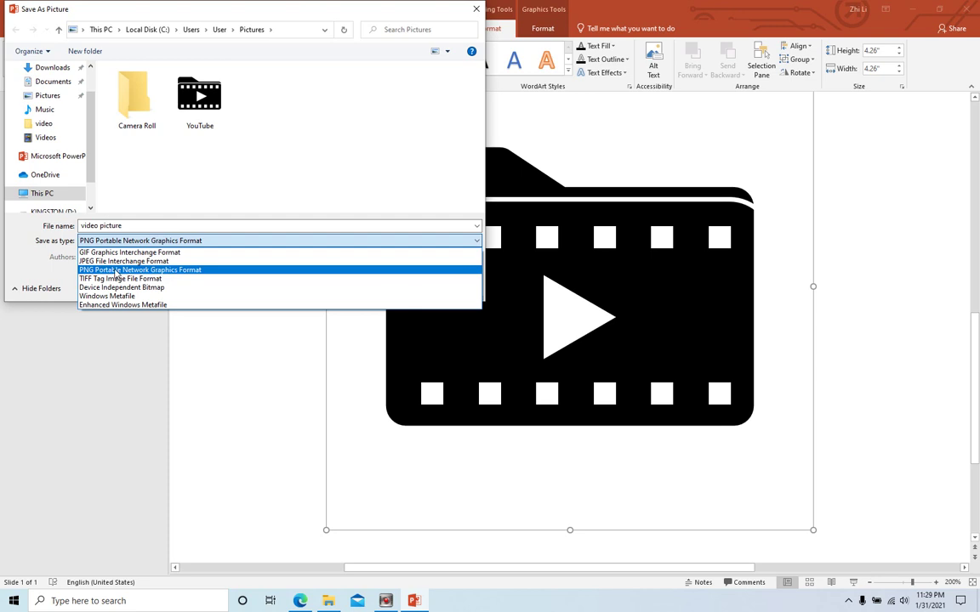
{"action": "left_click", "coordinate": [114, 271]}
{"action": "left_click", "coordinate": [389, 288]}
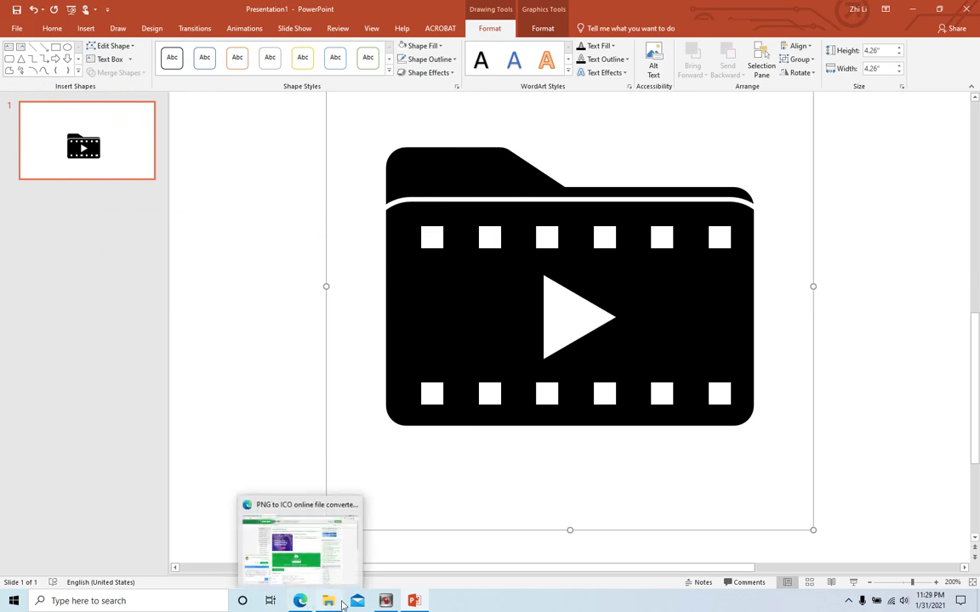
Search Google for 'png to ico' and open the ConvertICO.com converter result
{"action": "left_click", "coordinate": [913, 10]}
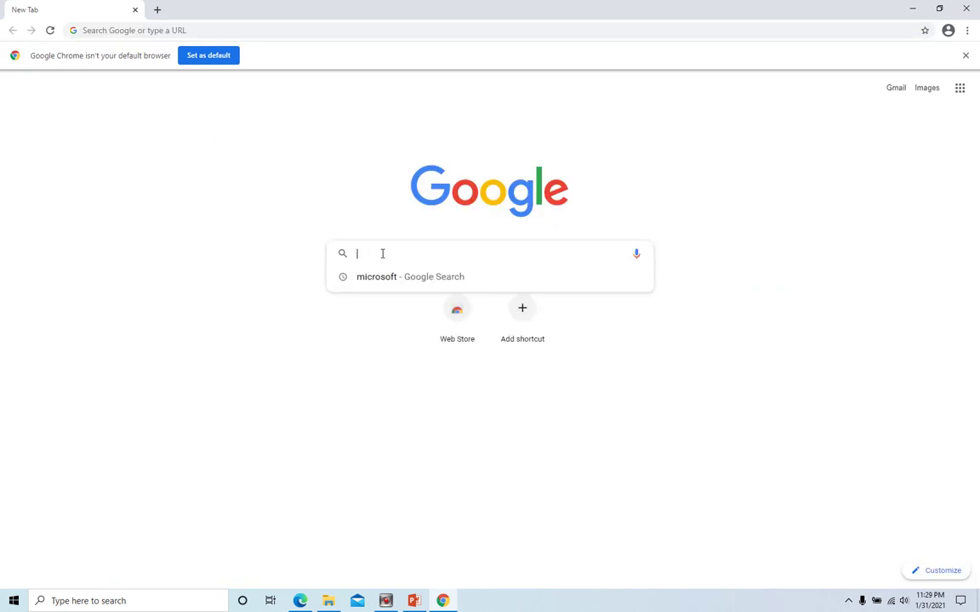
{"action": "type", "text": "png "}
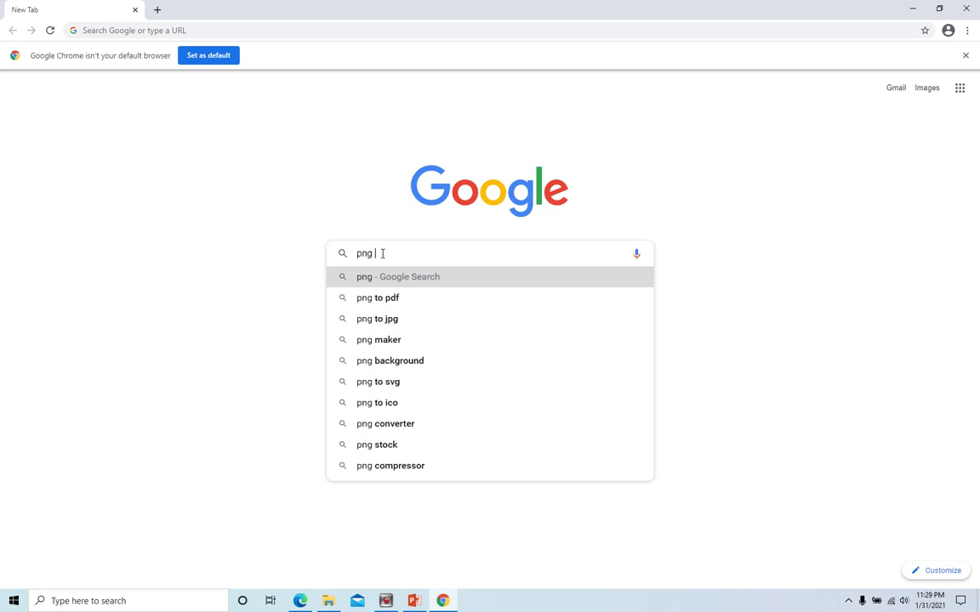
{"action": "type", "text": "to ico"}
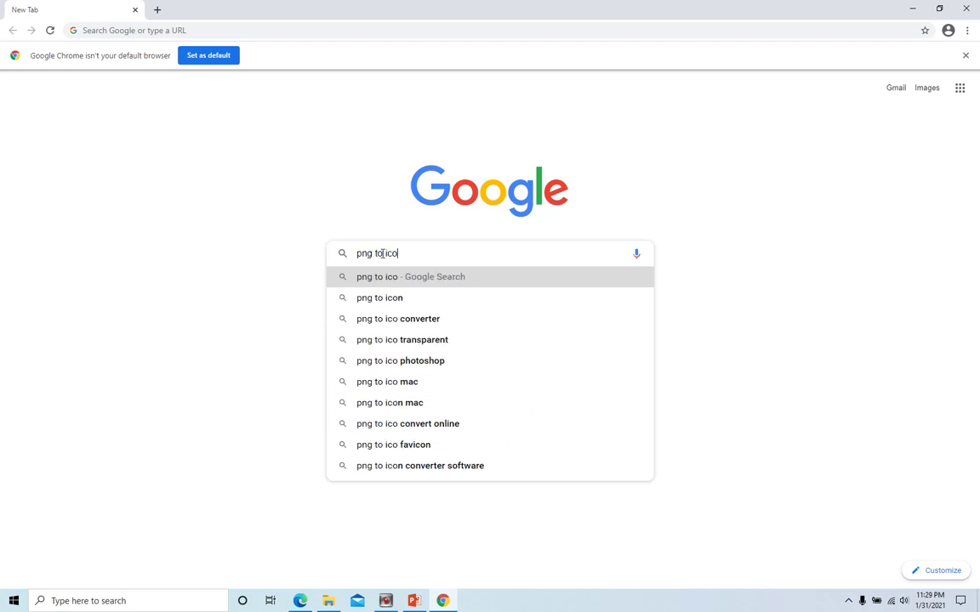
{"action": "key", "text": "Return"}
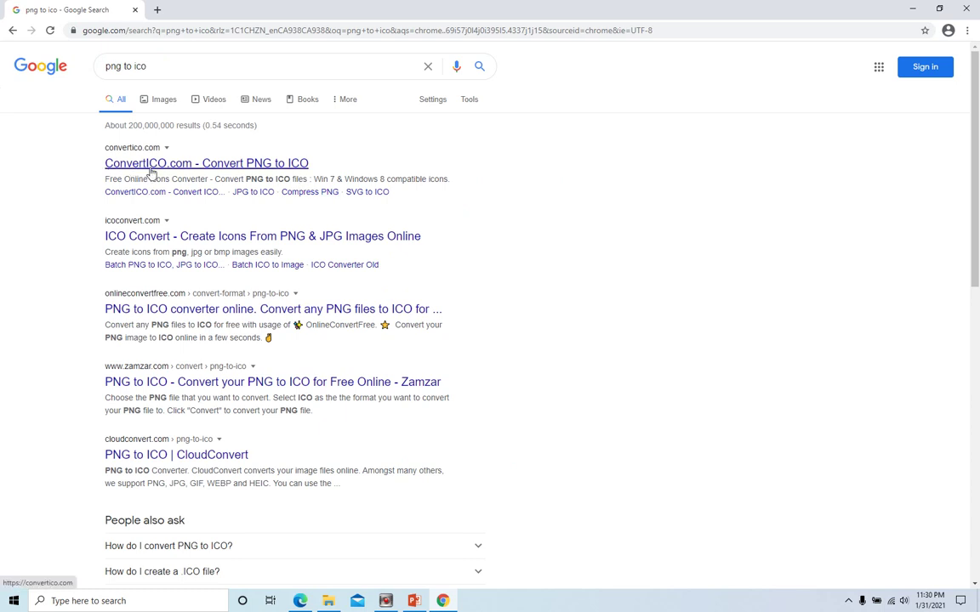
{"action": "left_click", "coordinate": [147, 165]}
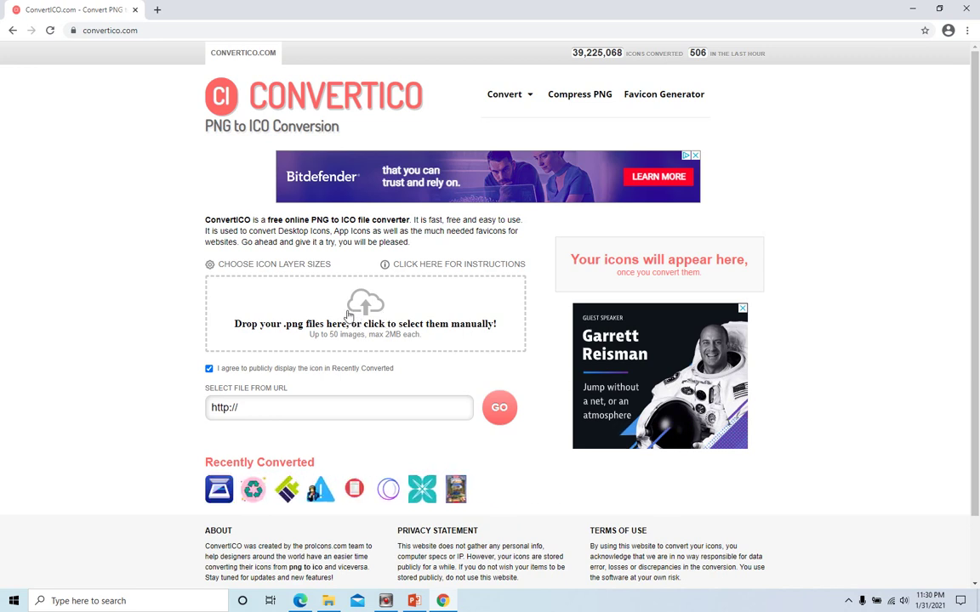
Upload the 'video picture' PNG from Pictures to ConvertICO and download 'video picture.ico'
{"action": "left_click", "coordinate": [364, 300]}
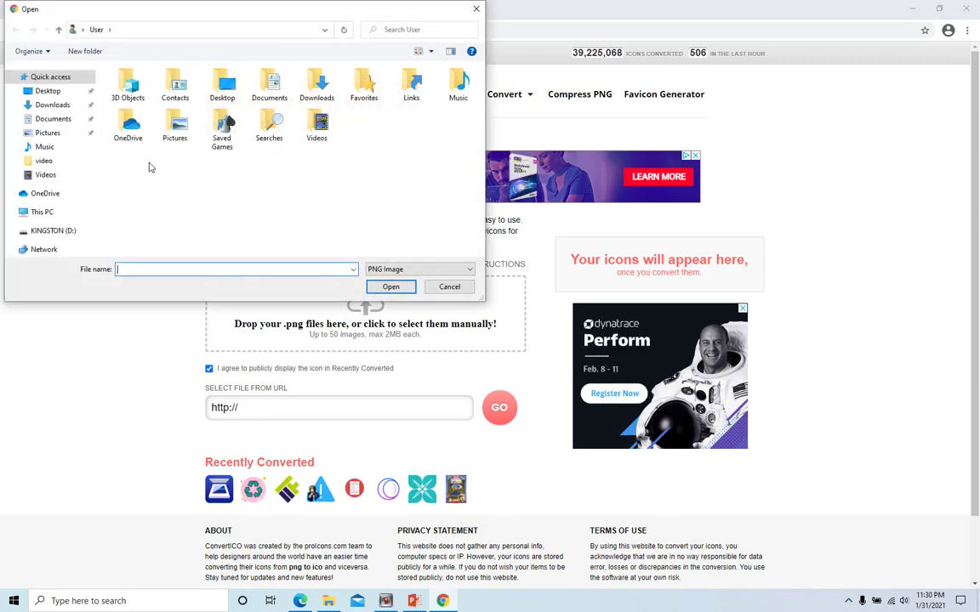
{"action": "left_click", "coordinate": [47, 132]}
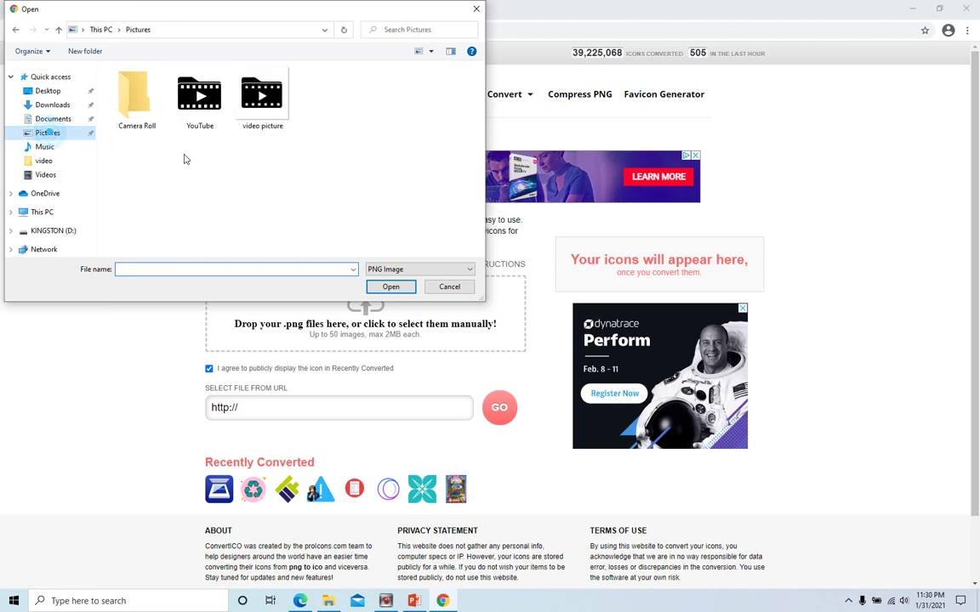
{"action": "left_click", "coordinate": [266, 125]}
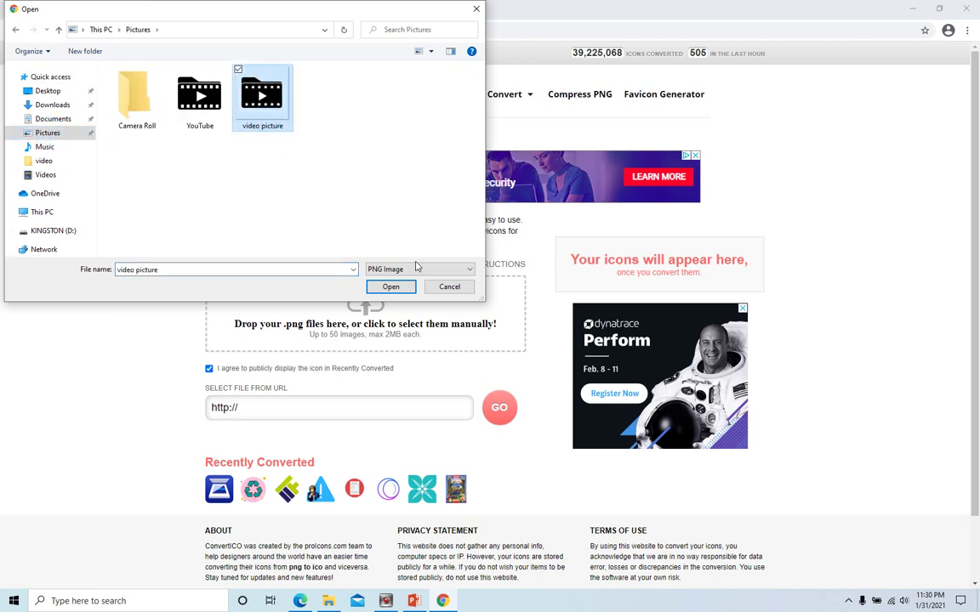
{"action": "left_click", "coordinate": [391, 287]}
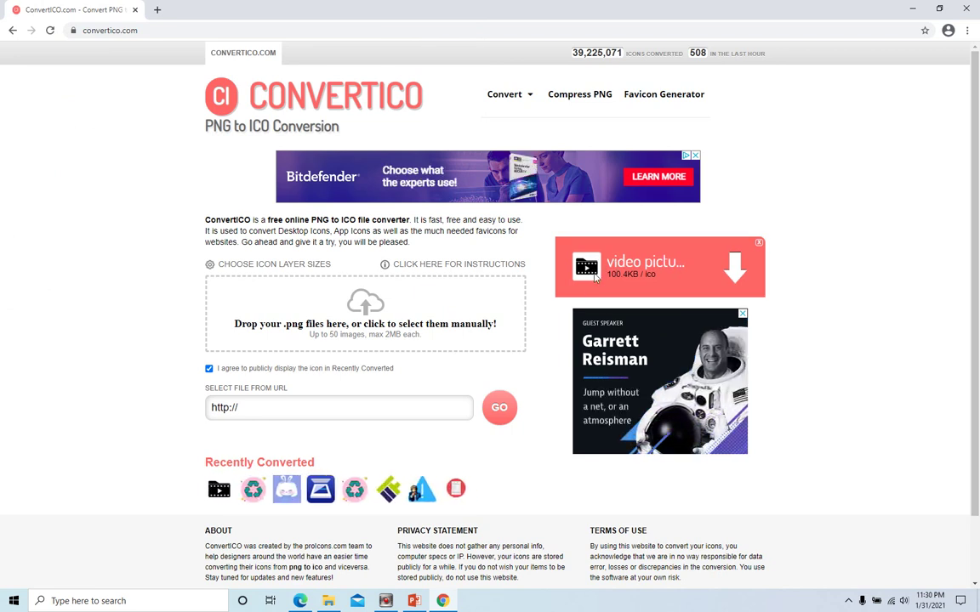
{"action": "left_click", "coordinate": [730, 279]}
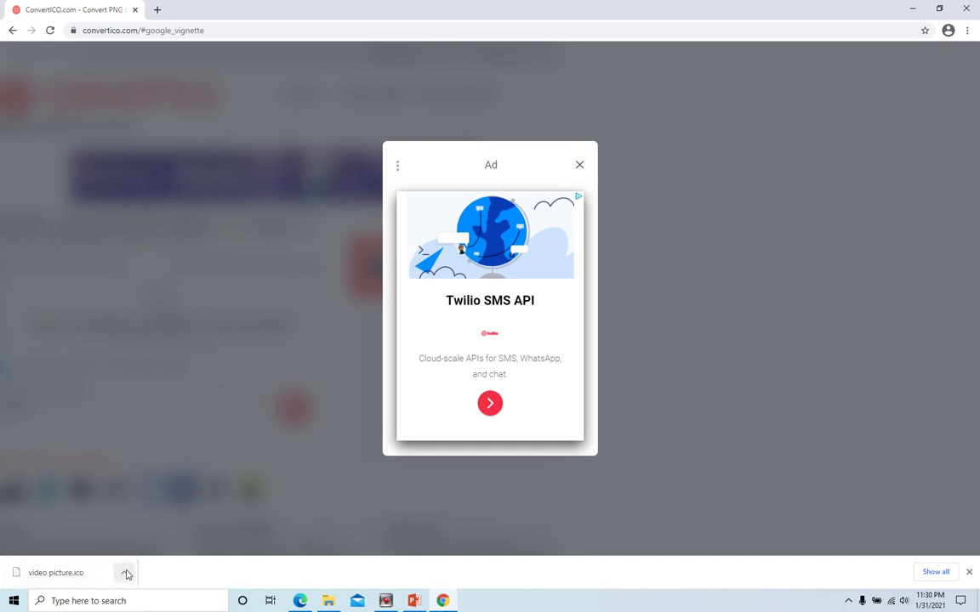
Check that video picture.ico is in Downloads, then return to the Pictures folder
{"action": "left_click", "coordinate": [328, 601]}
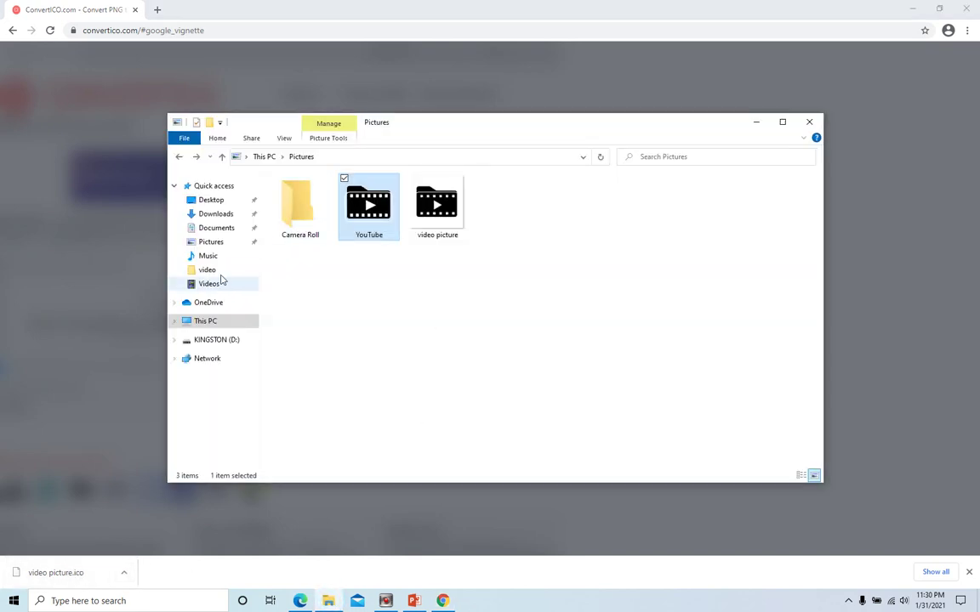
{"action": "left_click", "coordinate": [216, 214]}
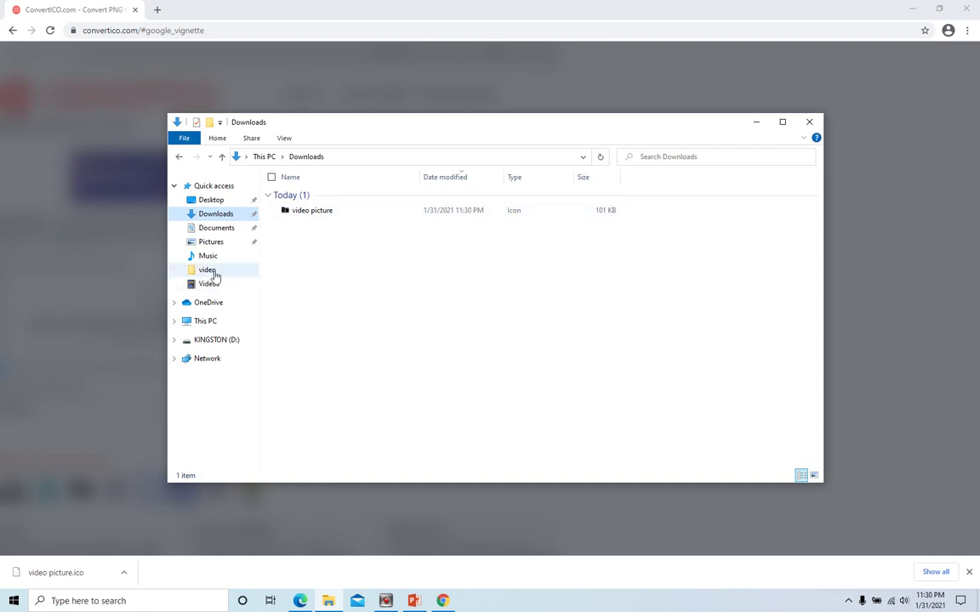
{"action": "left_click", "coordinate": [212, 243]}
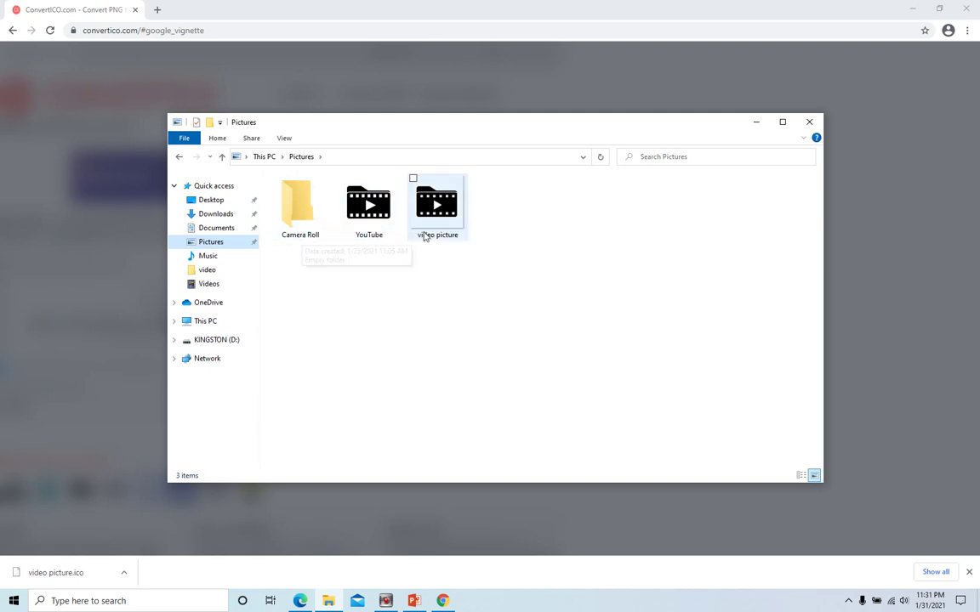
Choose Downloads\video picture.ico as the custom icon in Camera Roll's folder properties
{"action": "right_click", "coordinate": [299, 222]}
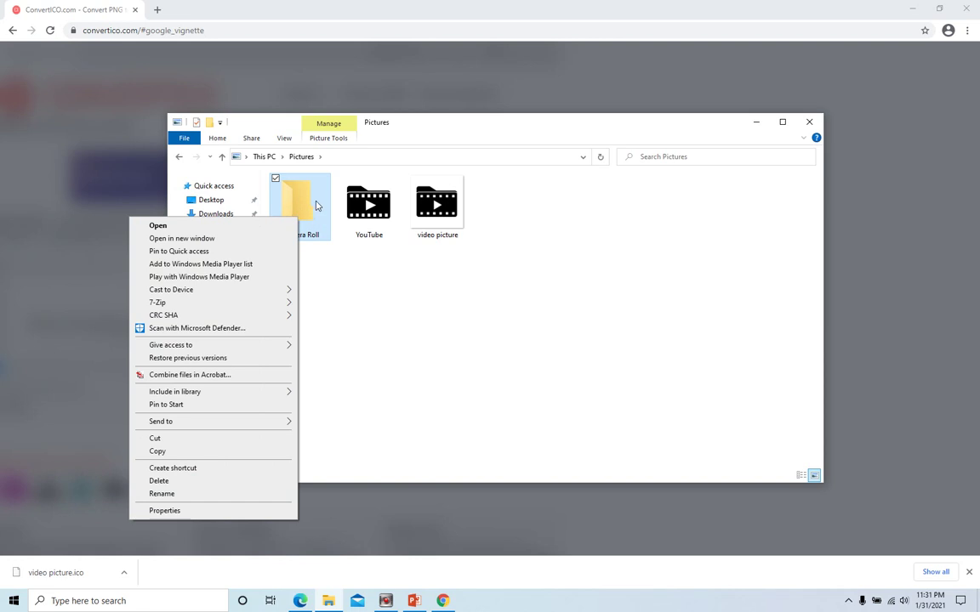
{"action": "left_click", "coordinate": [164, 510]}
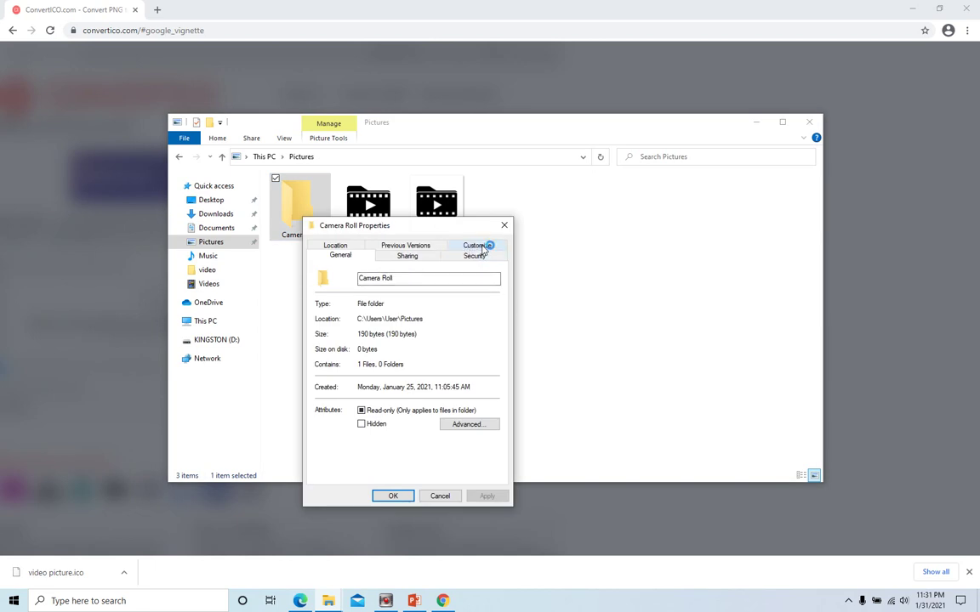
{"action": "left_click", "coordinate": [498, 247]}
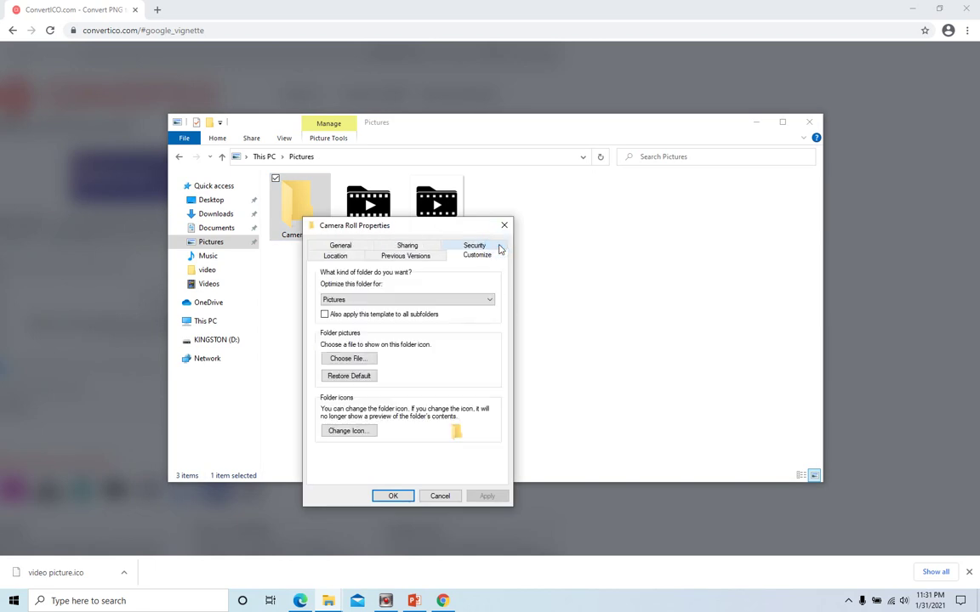
{"action": "left_click", "coordinate": [349, 431]}
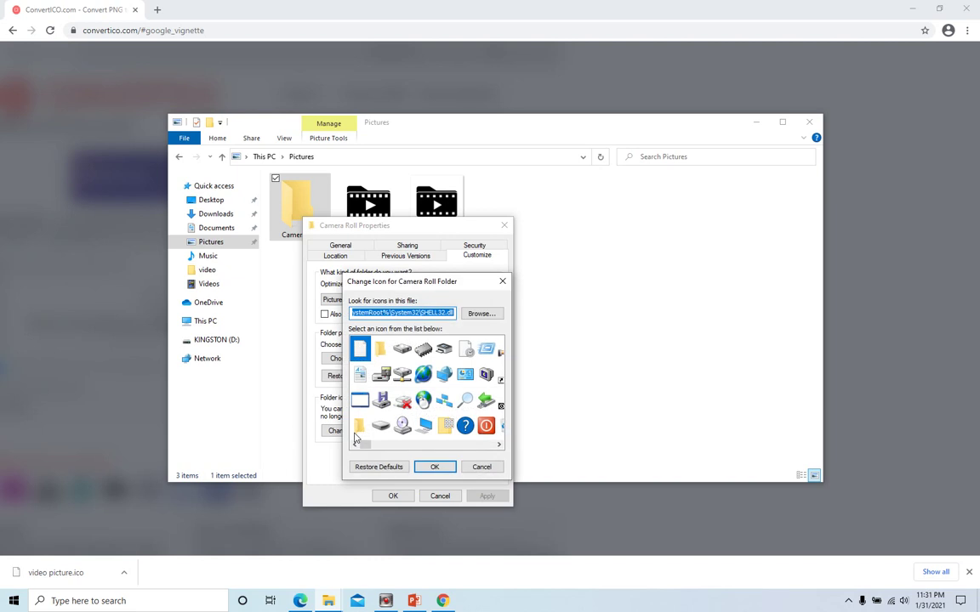
{"action": "left_click", "coordinate": [482, 313]}
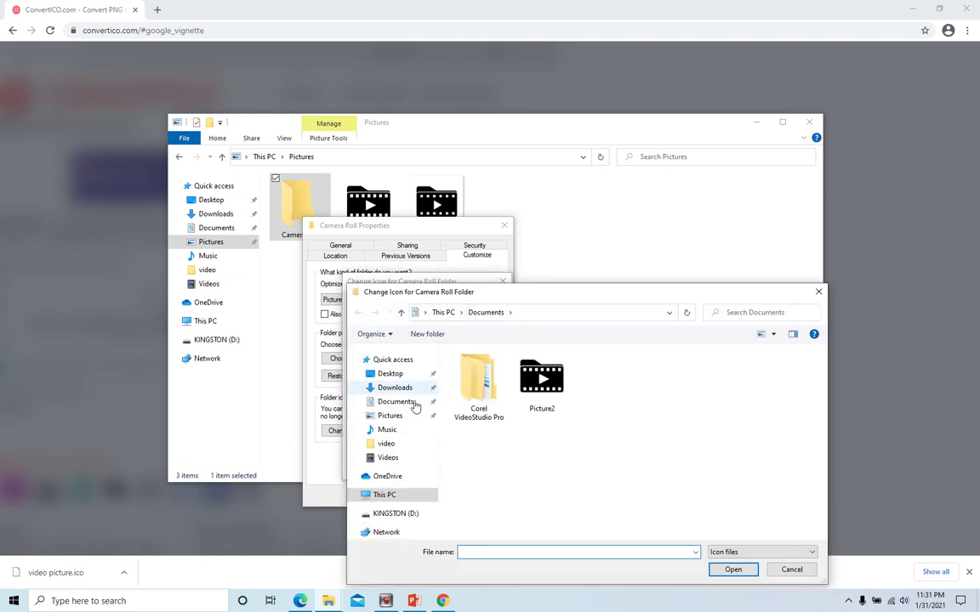
{"action": "left_click", "coordinate": [394, 388]}
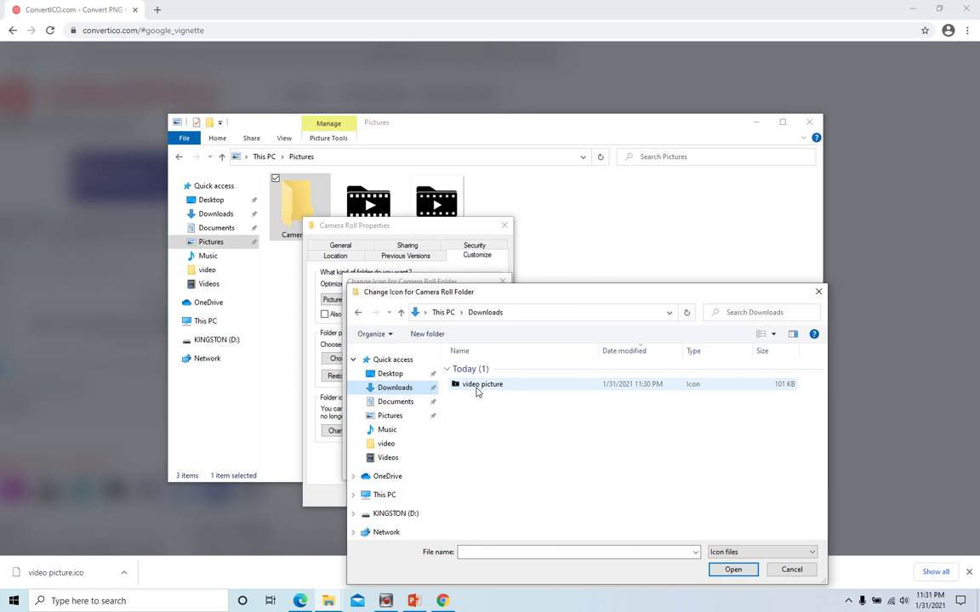
{"action": "left_click", "coordinate": [477, 389]}
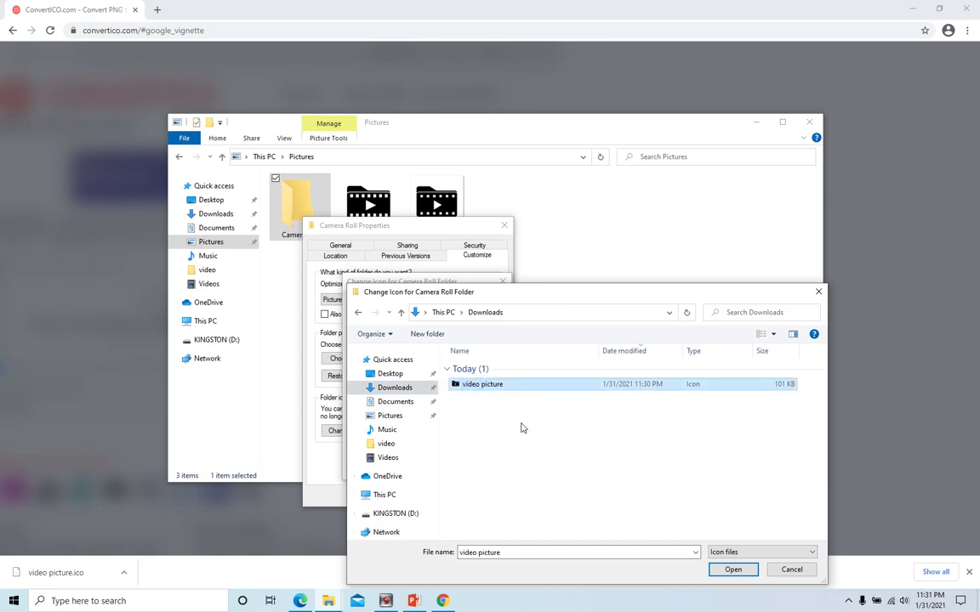
{"action": "left_click", "coordinate": [732, 570]}
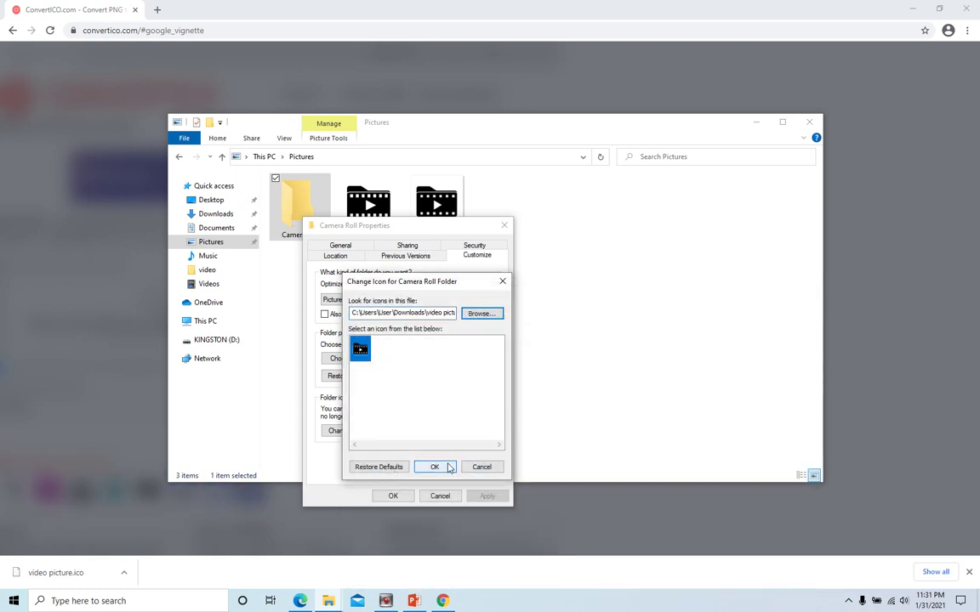
{"action": "left_click", "coordinate": [436, 467]}
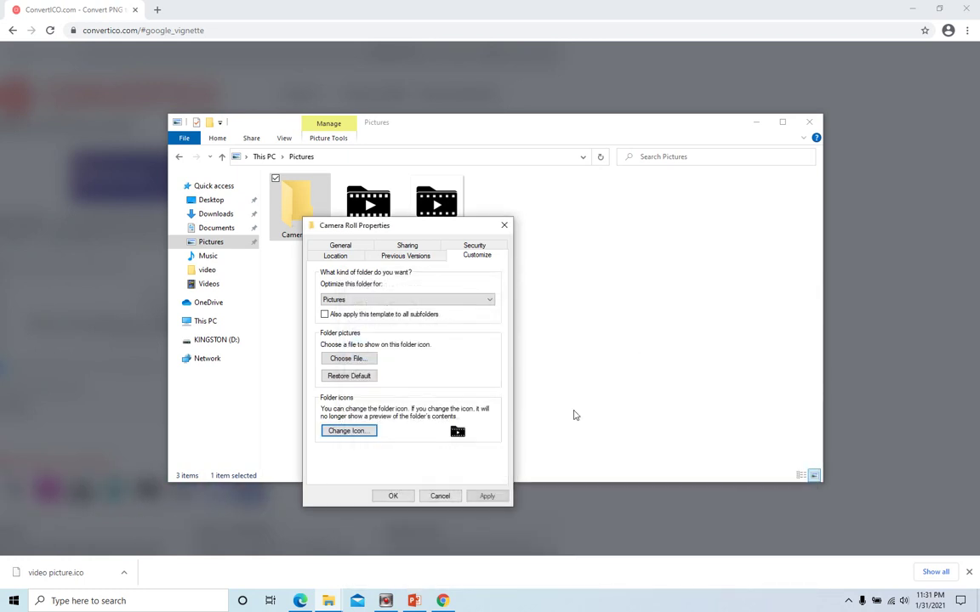
Apply the film-strip icon to Camera Roll and verify it in the Pictures folder
{"action": "left_click", "coordinate": [395, 497]}
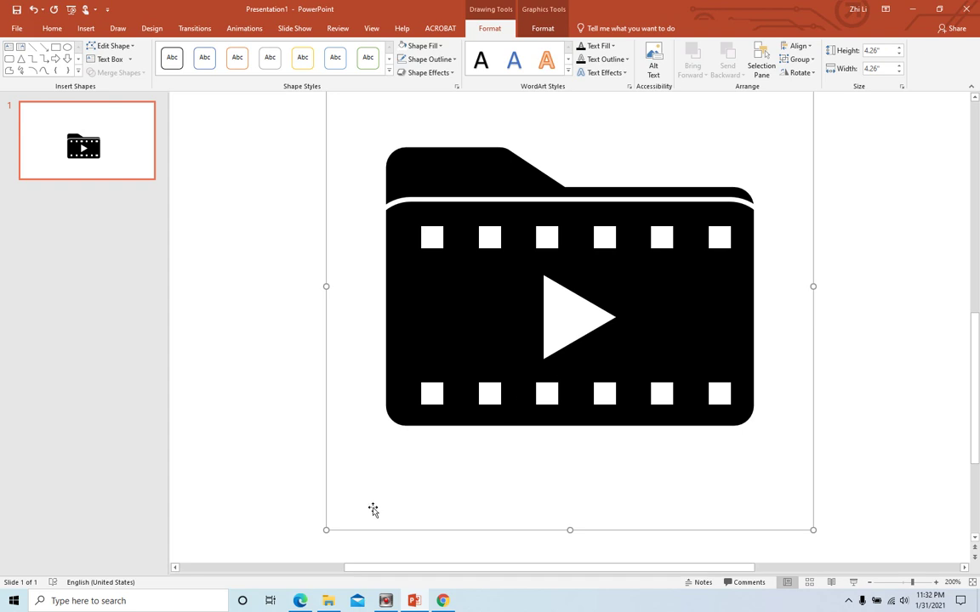
{"action": "left_click", "coordinate": [326, 603]}
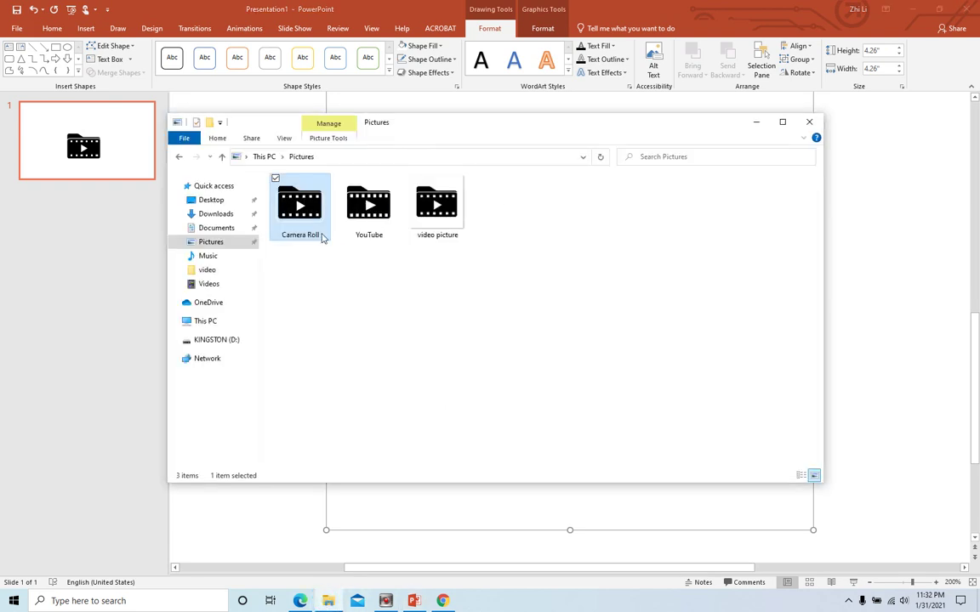